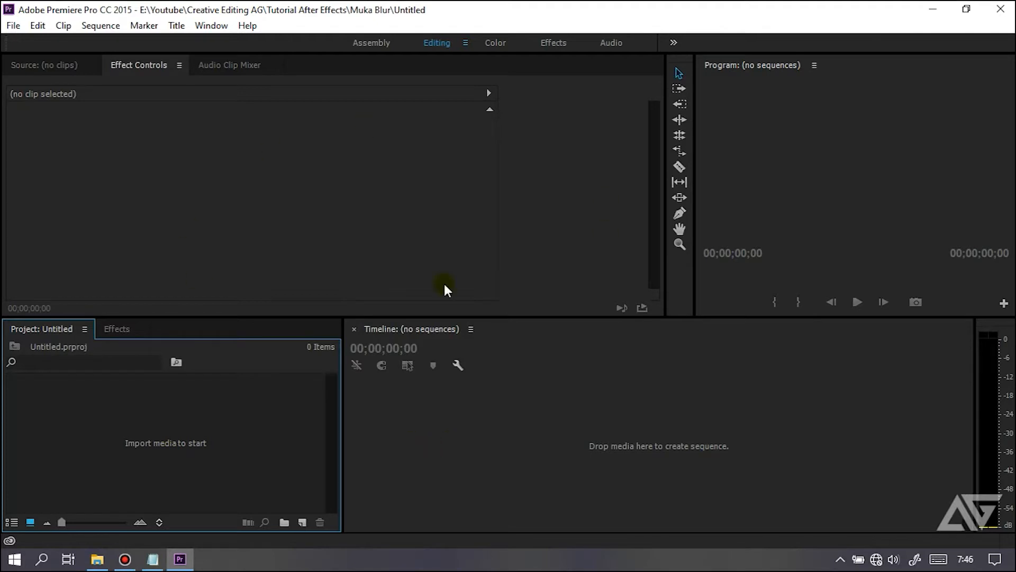
- Import the video file video_20210204_074440 from the Muka Blur folder into the project
click(97, 559)
click(382, 272)
click(427, 207)
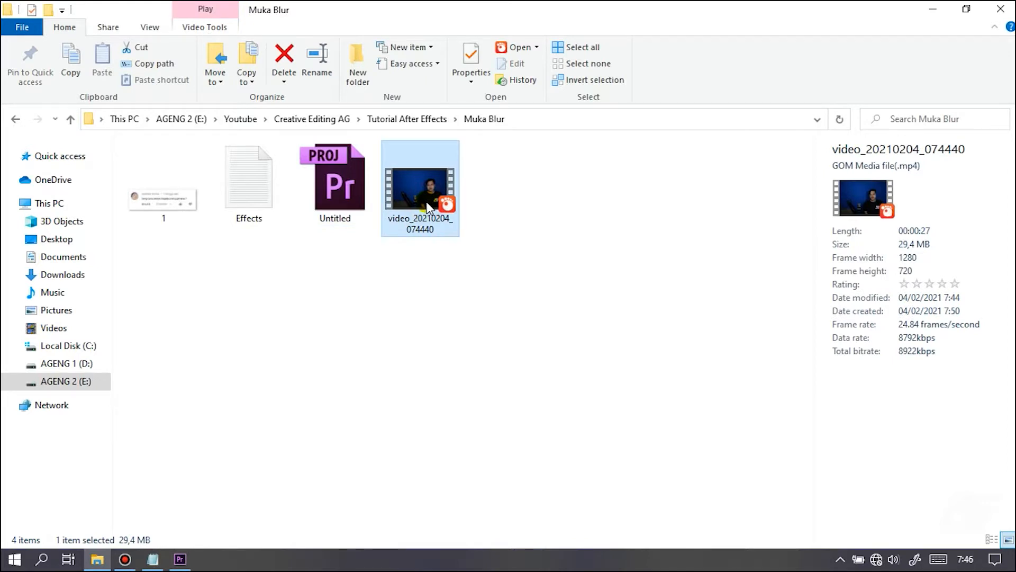
drag(424, 192, 147, 434)
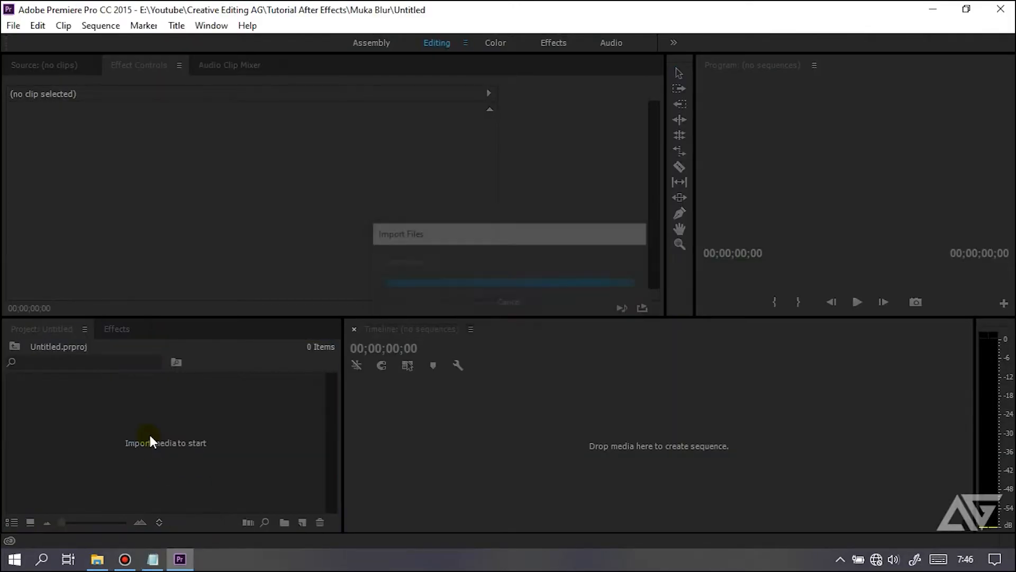
click(209, 464)
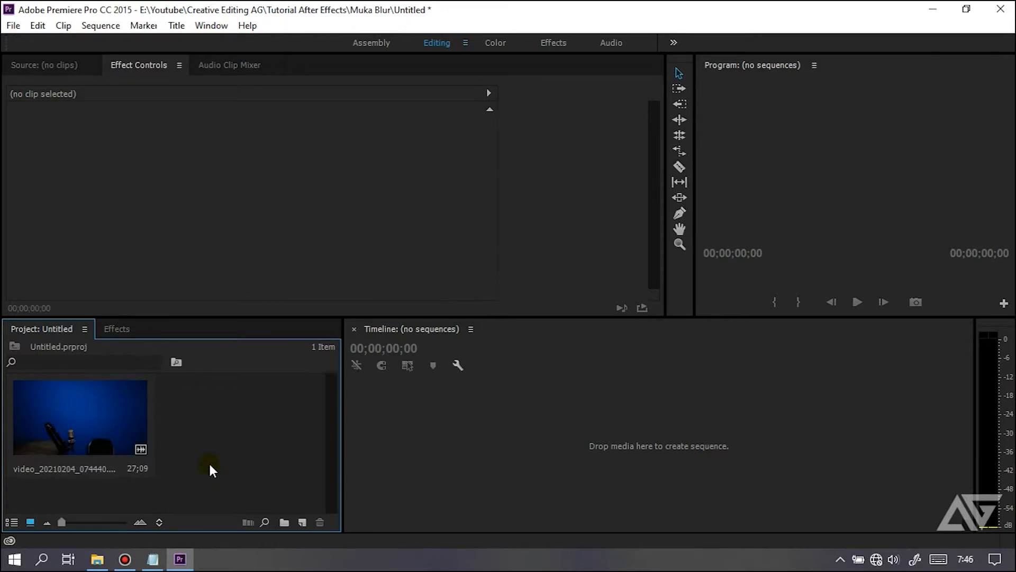
- Create a new sequence named Sequence 01 using the HDV 720p30 preset
click(302, 523)
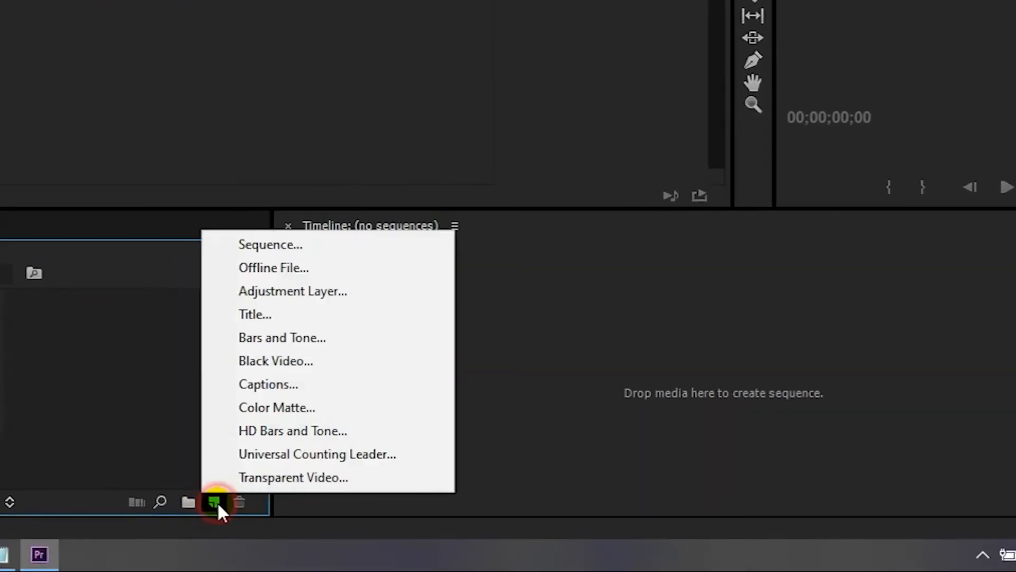
click(300, 244)
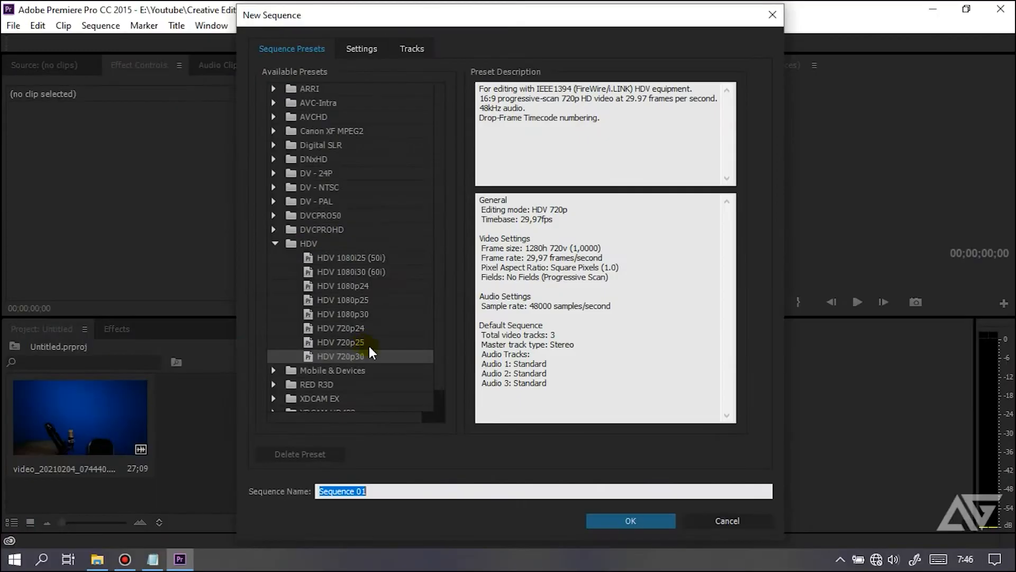
click(314, 261)
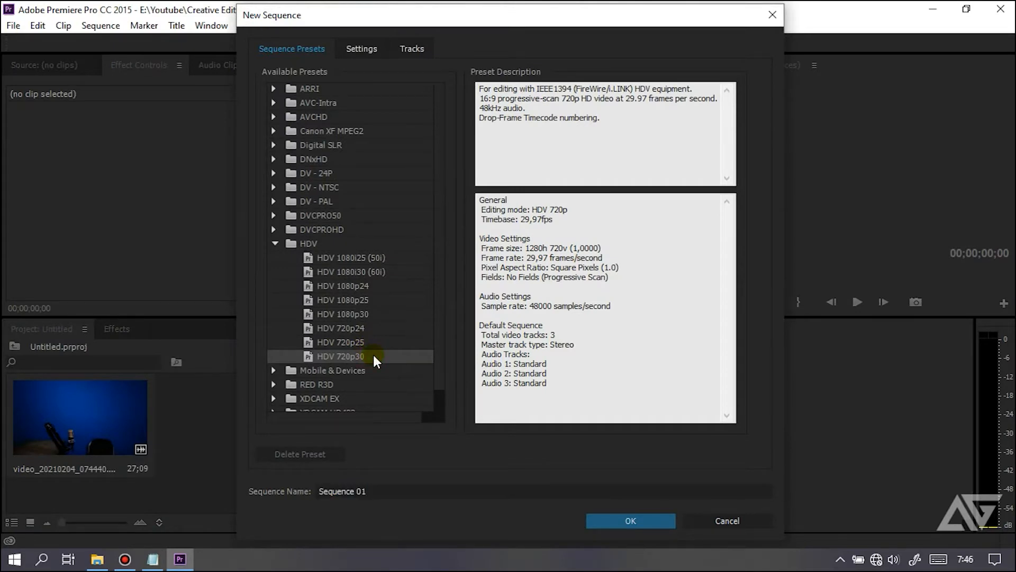
click(611, 520)
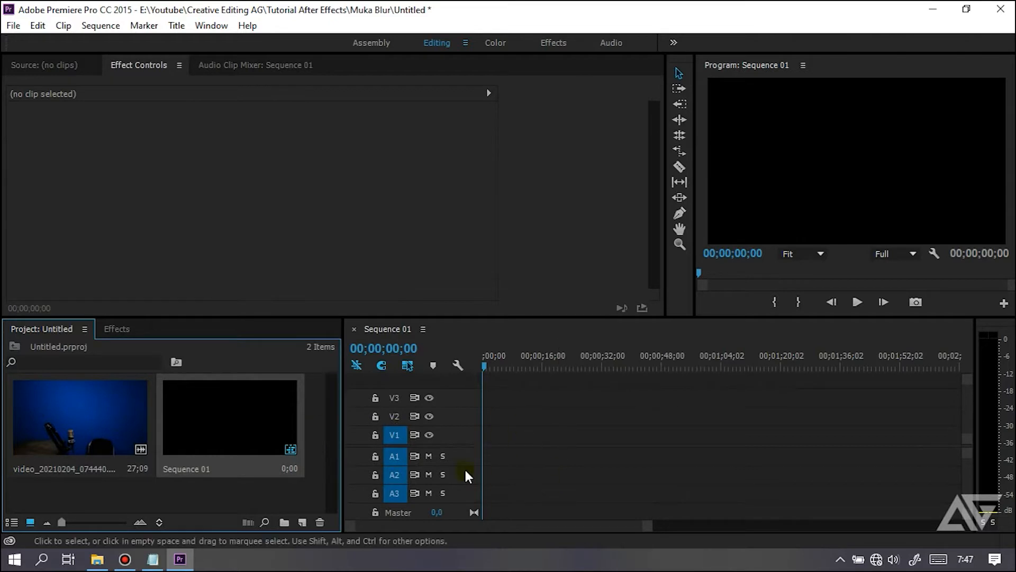
- Place the imported video clip on track V1 of Sequence 01, keeping the existing sequence settings
click(98, 424)
drag(114, 422, 516, 440)
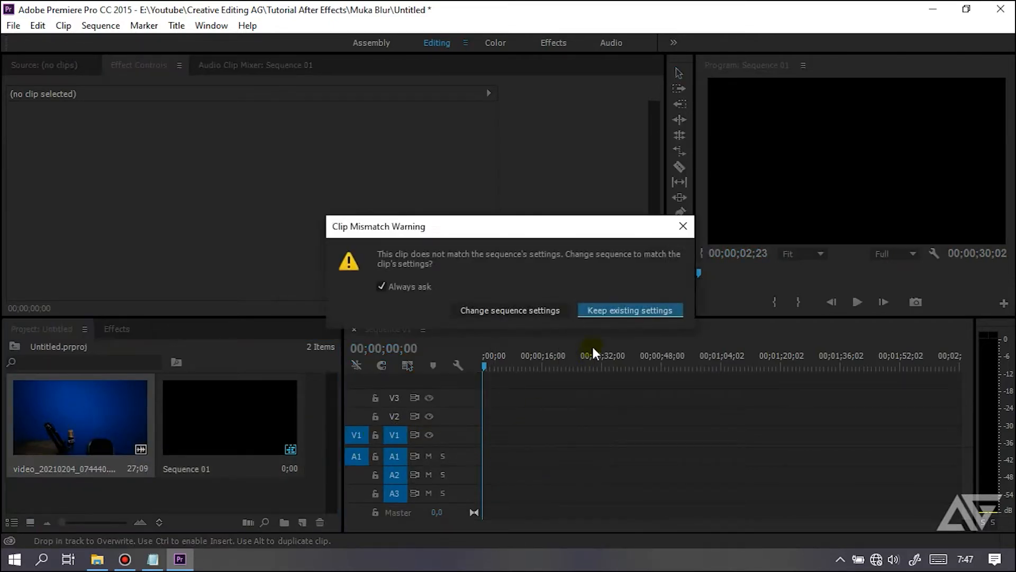
click(611, 310)
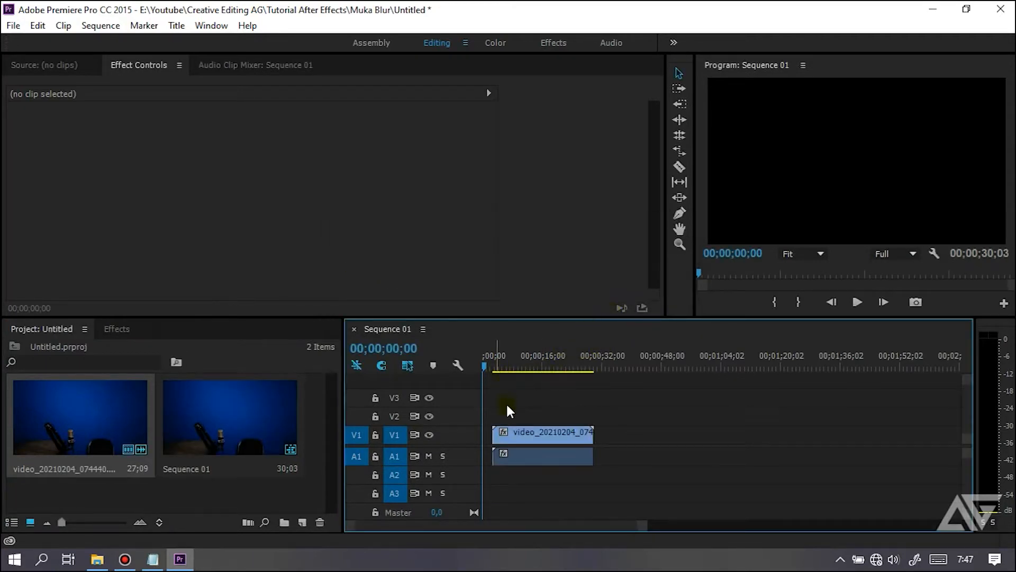
- Move the clip on V1 to the very start of the sequence
click(532, 434)
drag(646, 527, 564, 524)
click(567, 436)
drag(566, 436, 546, 436)
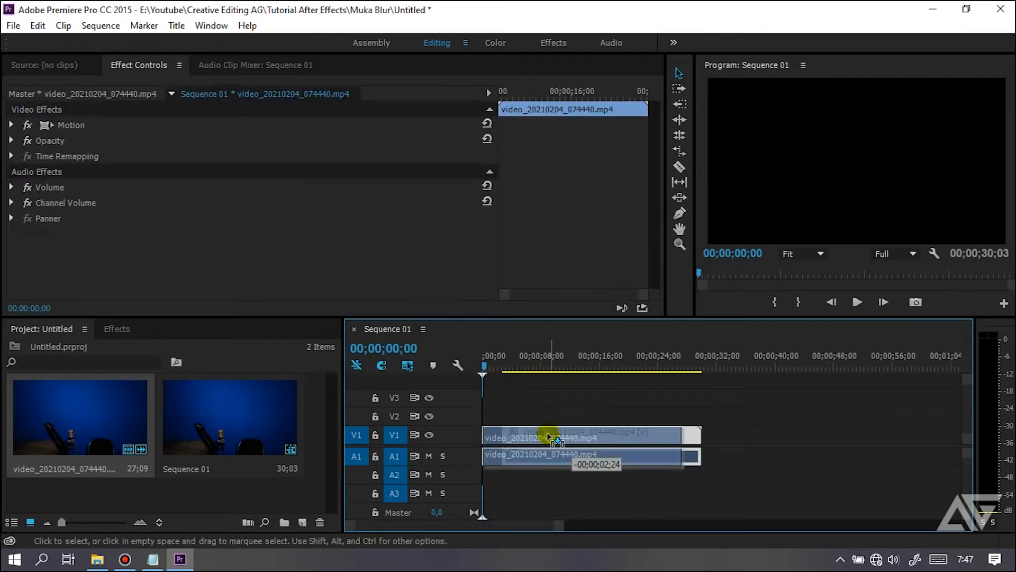
- Play and scrub through the opening seconds of the clip to examine where the useful footage begins
mouse_move(526, 369)
mouse_down()
mouse_move(546, 374)
mouse_move(514, 374)
mouse_up()
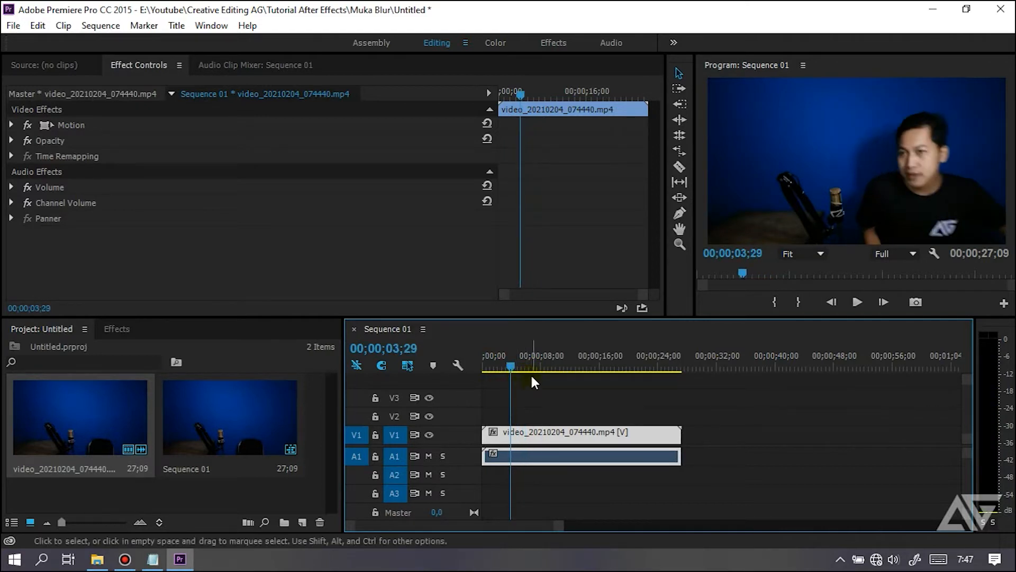
key(space)
drag(521, 369, 522, 370)
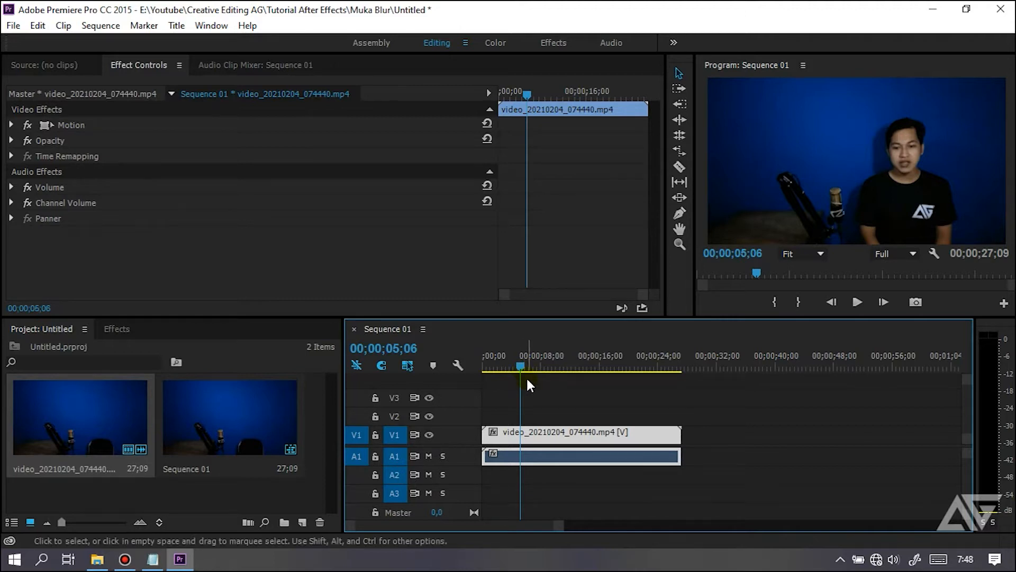
drag(516, 367, 525, 373)
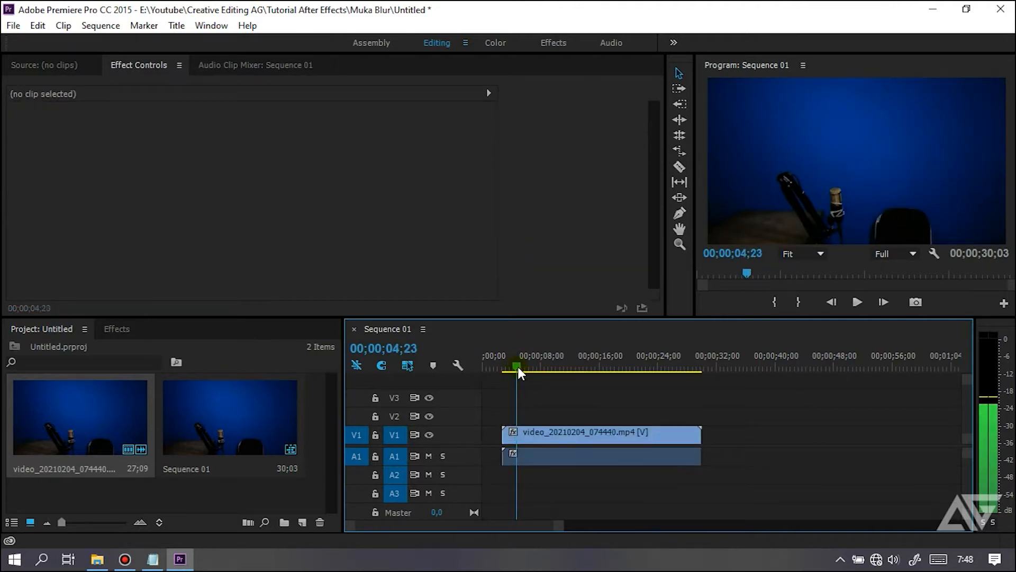
drag(518, 366, 530, 371)
- Expand audio track A1 to show its waveform and place the playhead at 00;00;08;26, where the speech begins
double_click(459, 455)
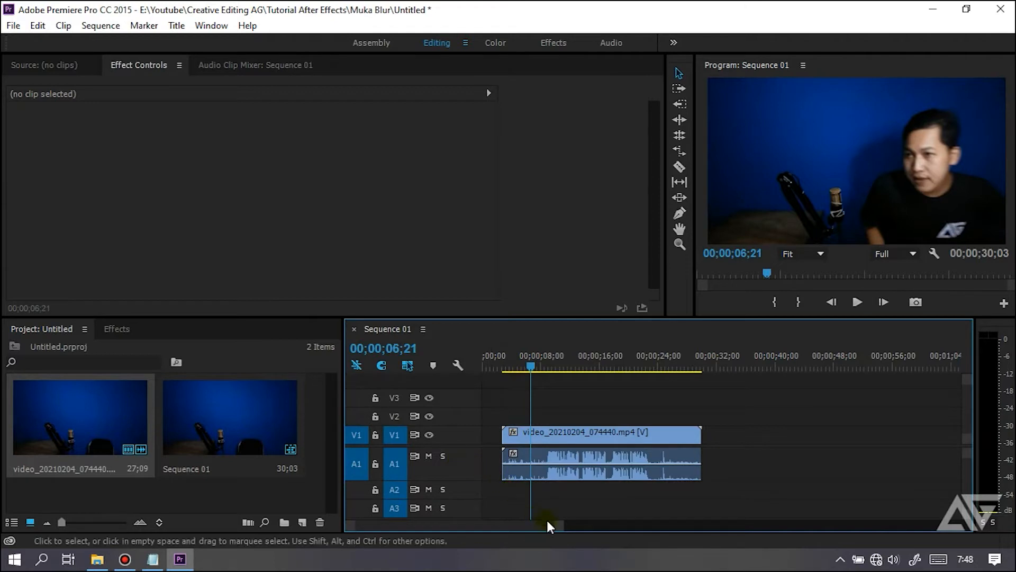
drag(555, 526, 503, 525)
drag(585, 372, 617, 377)
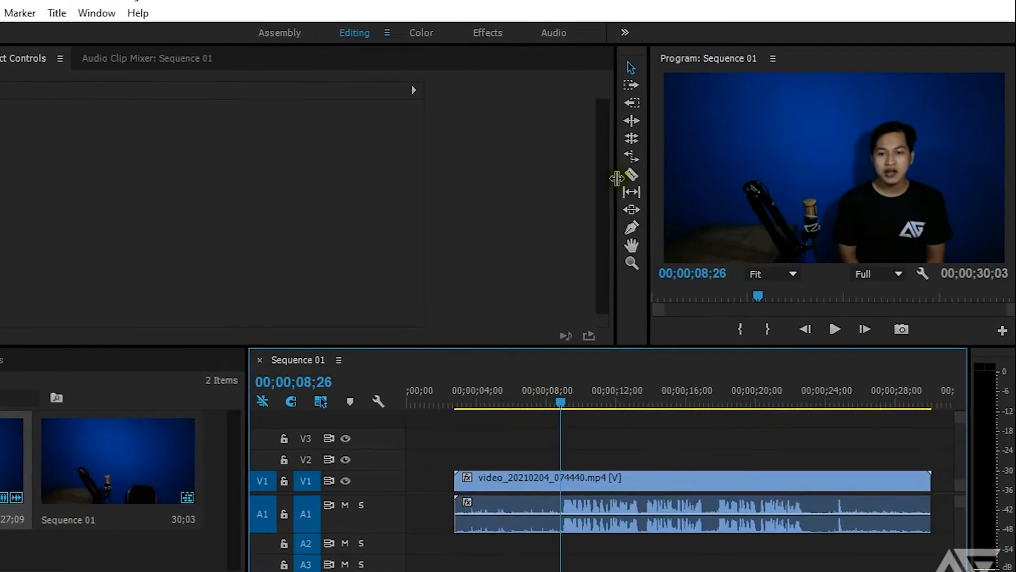
- Split the clip at 00;00;08;26 and again where the speech waveform ends, at about 00;00;23
click(632, 175)
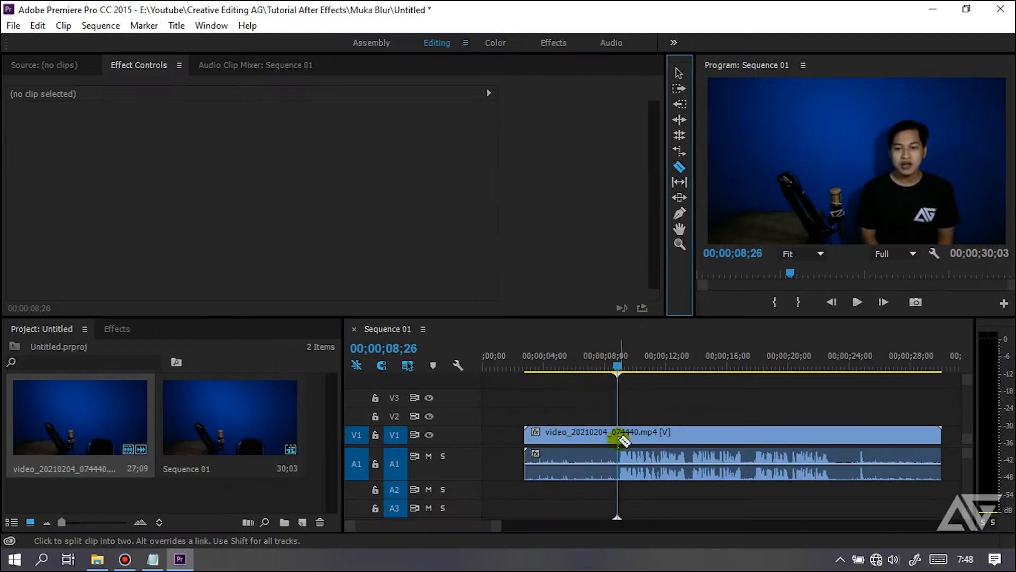
click(450, 569)
click(620, 443)
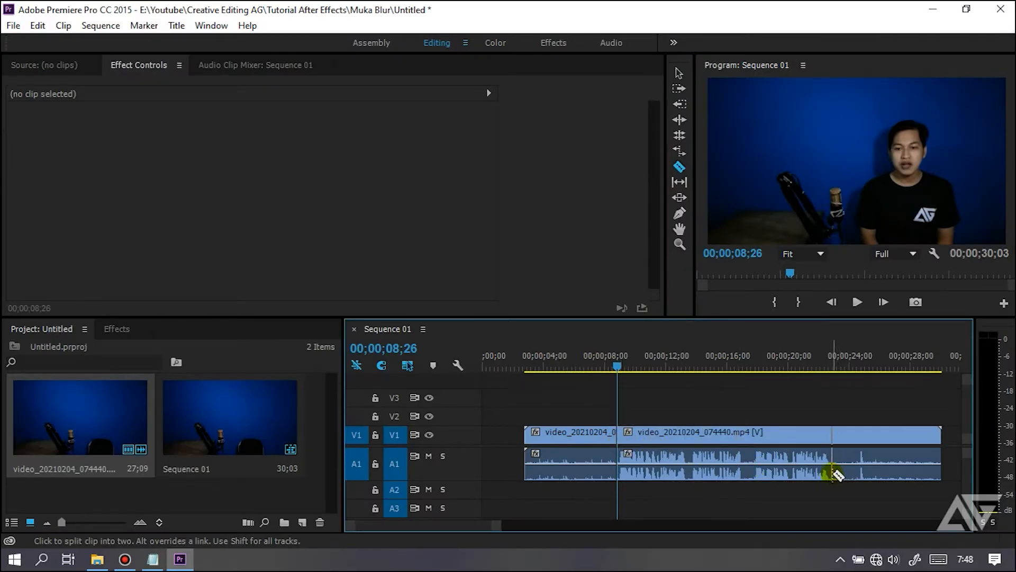
click(837, 473)
- Delete the leading and trailing clip segments, keeping only the middle segment with speech
click(679, 73)
drag(531, 400, 582, 500)
key(Delete)
click(891, 446)
key(Delete)
- Move the remaining clip to the start of the sequence and return the playhead to 00;00;00;00
drag(714, 431, 579, 432)
click(603, 392)
drag(617, 365, 469, 373)
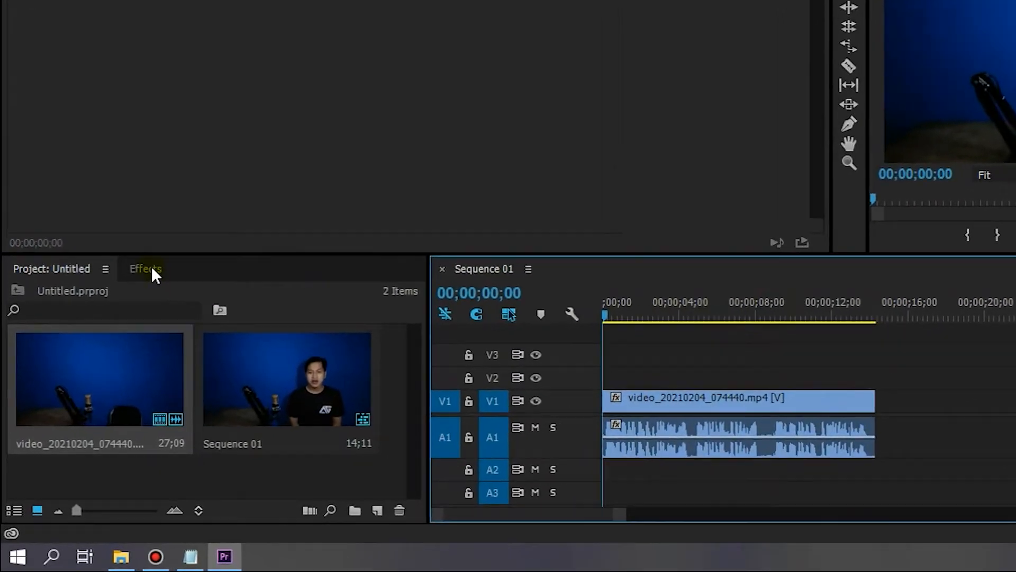
- Search the effects for "mosa" to find the mosaic effects
click(121, 329)
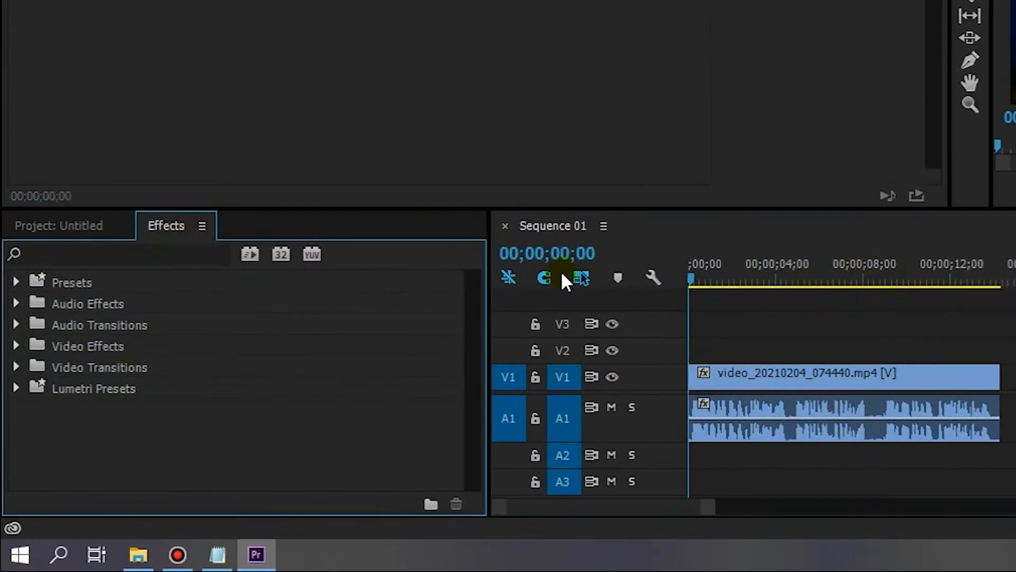
click(163, 263)
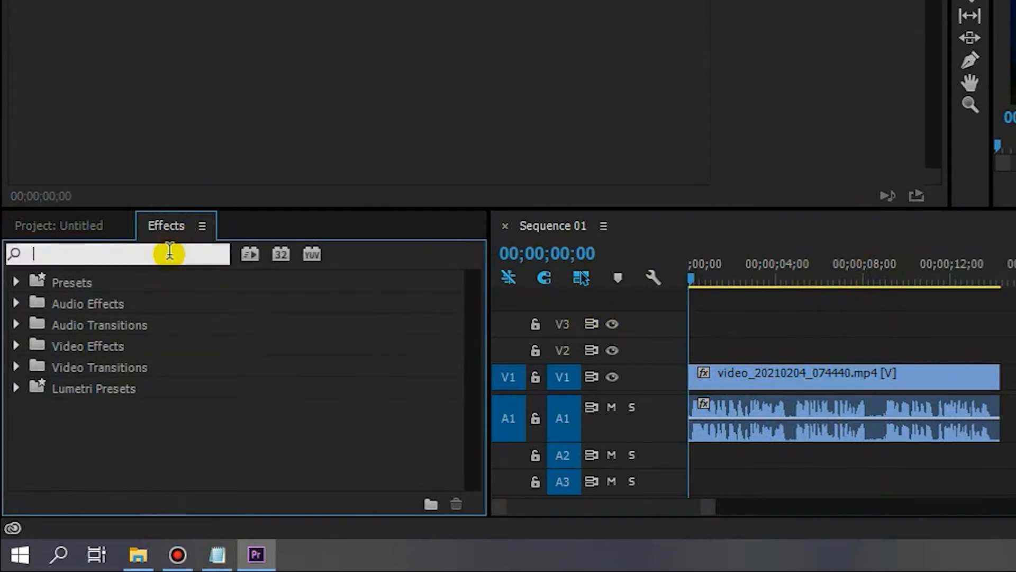
text(moz)
key(BackSpace)
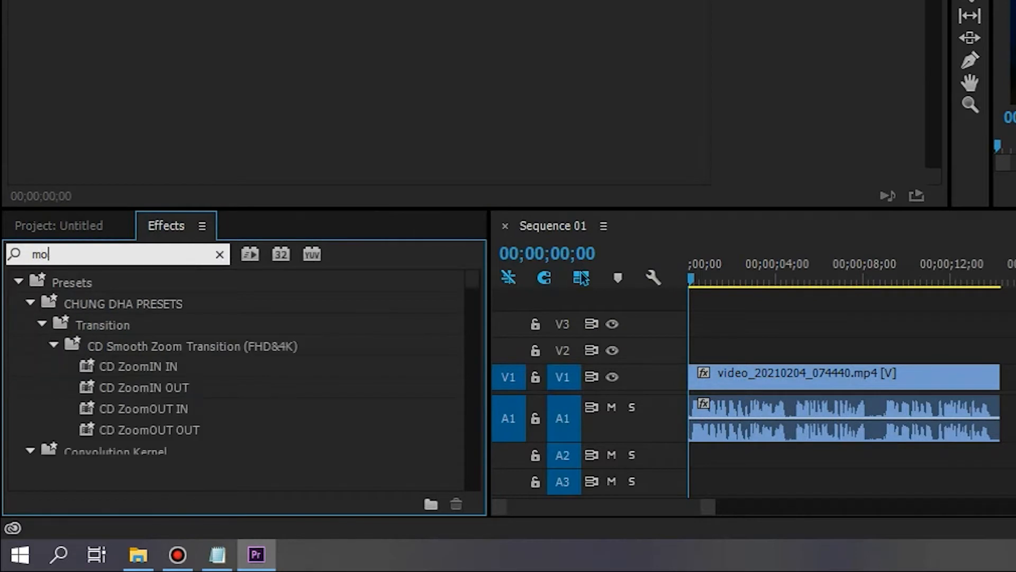
text(sa)
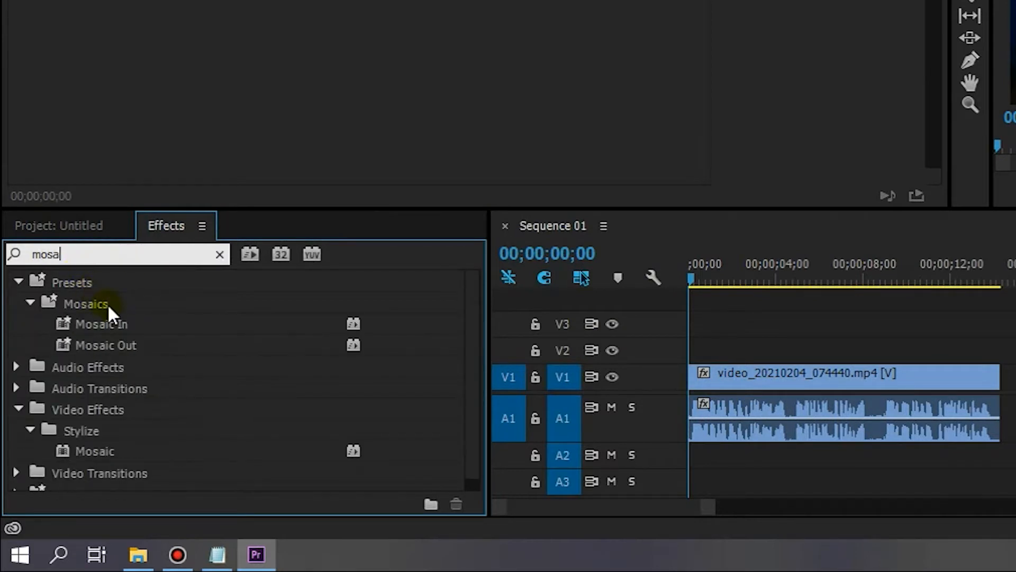
- Apply the Mosaic In preset to the video clip on V1 and select the clip
mouse_move(120, 323)
click(104, 325)
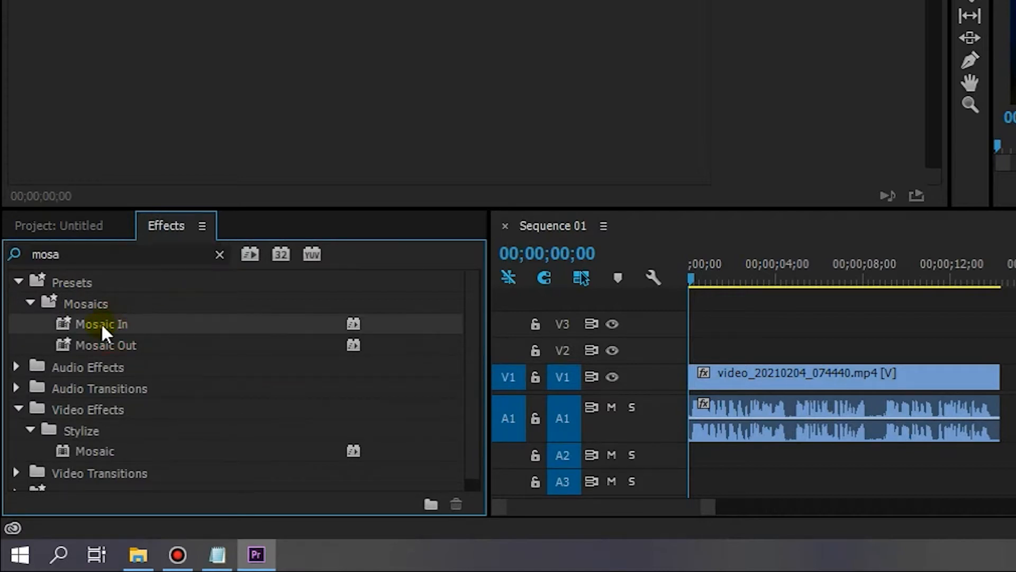
drag(79, 325, 738, 388)
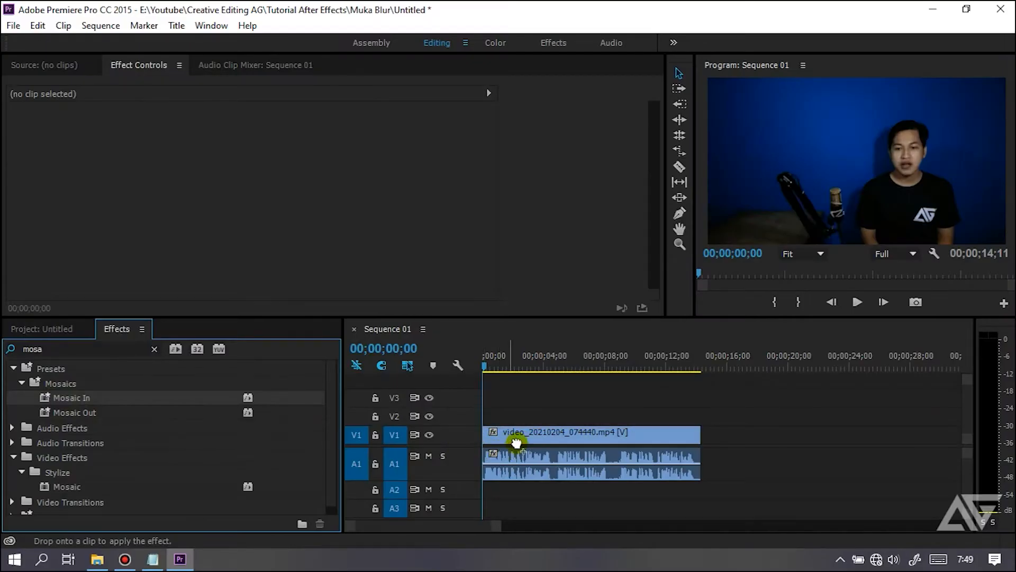
drag(517, 442, 522, 442)
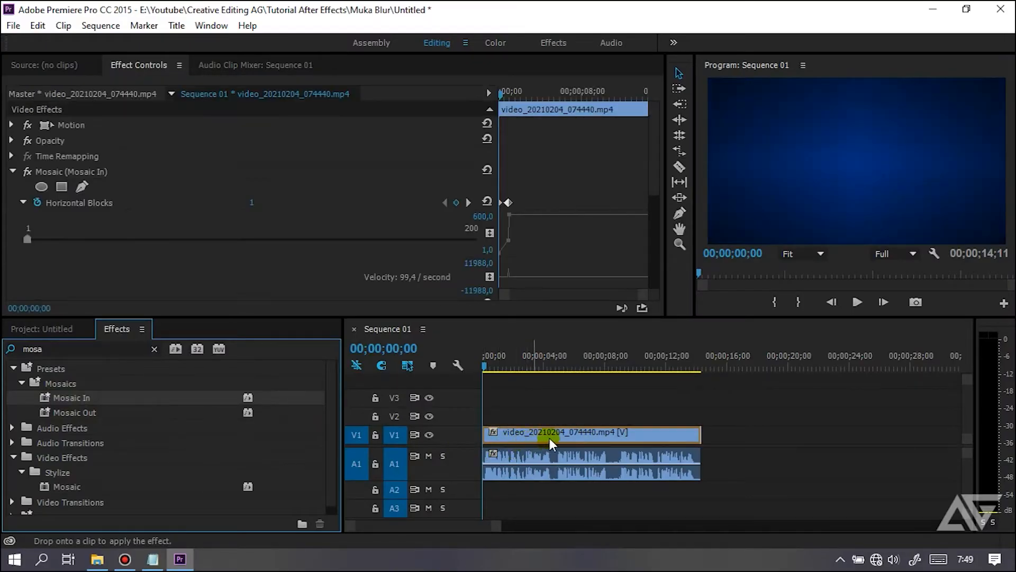
click(550, 438)
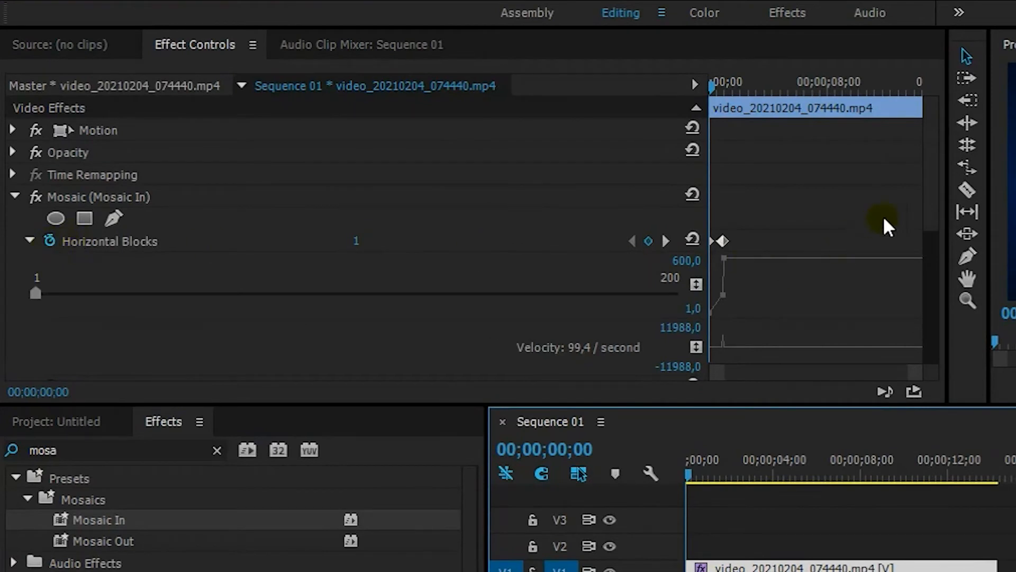
- Remove the existing keyframes from the Mosaic effect's Horizontal Blocks and Vertical Blocks and collapse both properties
drag(928, 211, 935, 230)
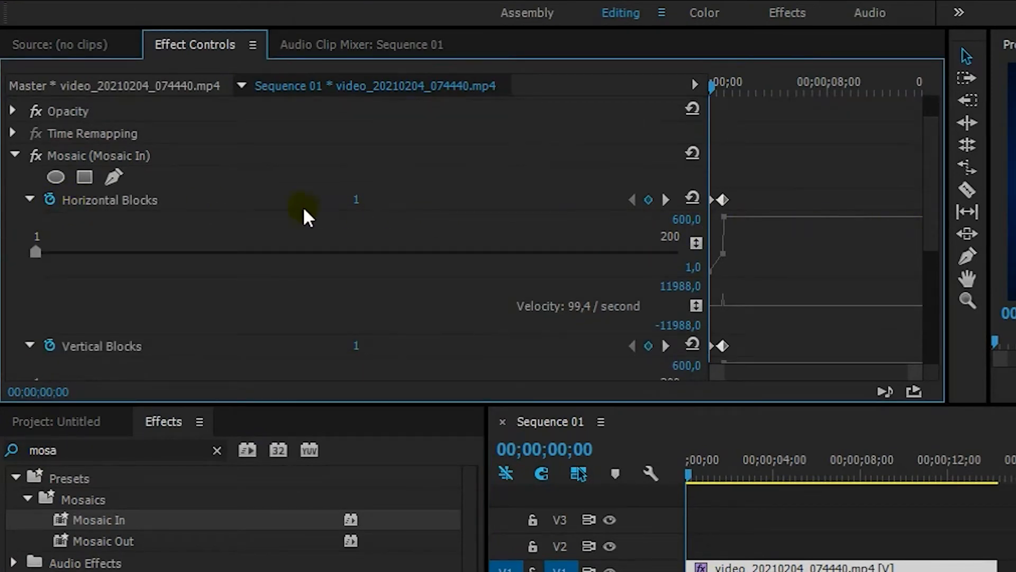
click(51, 199)
click(820, 383)
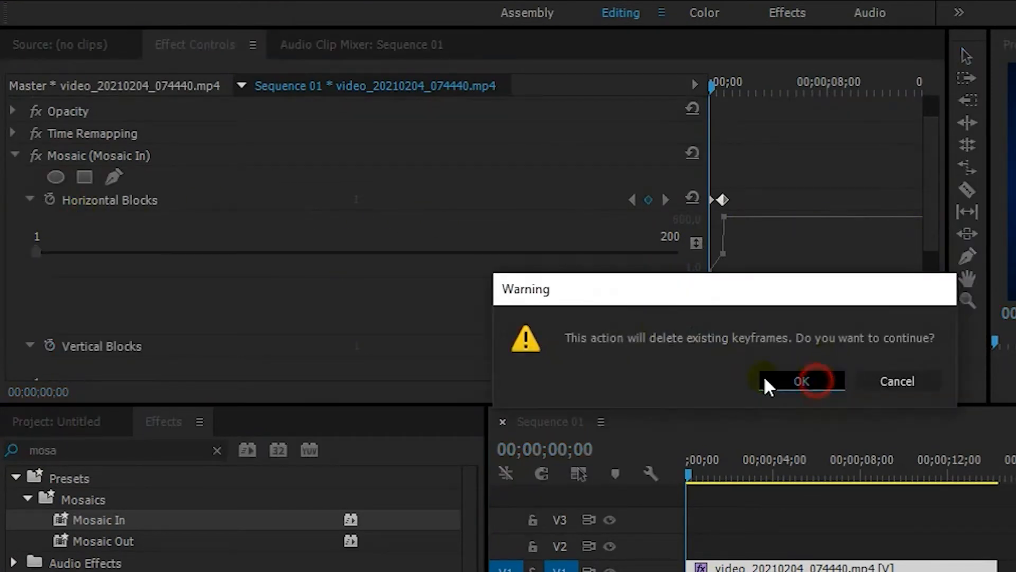
click(50, 259)
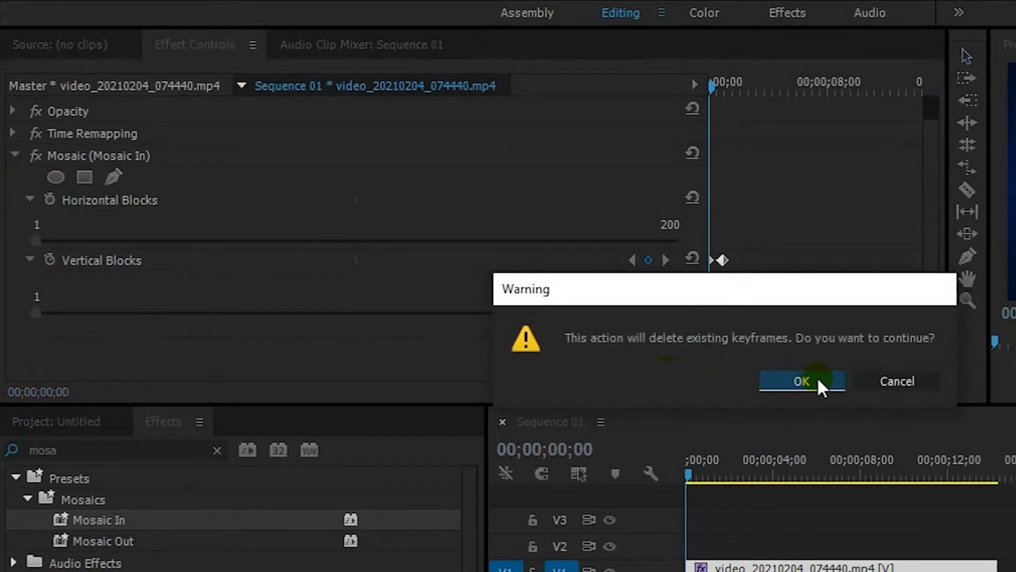
click(819, 384)
click(28, 198)
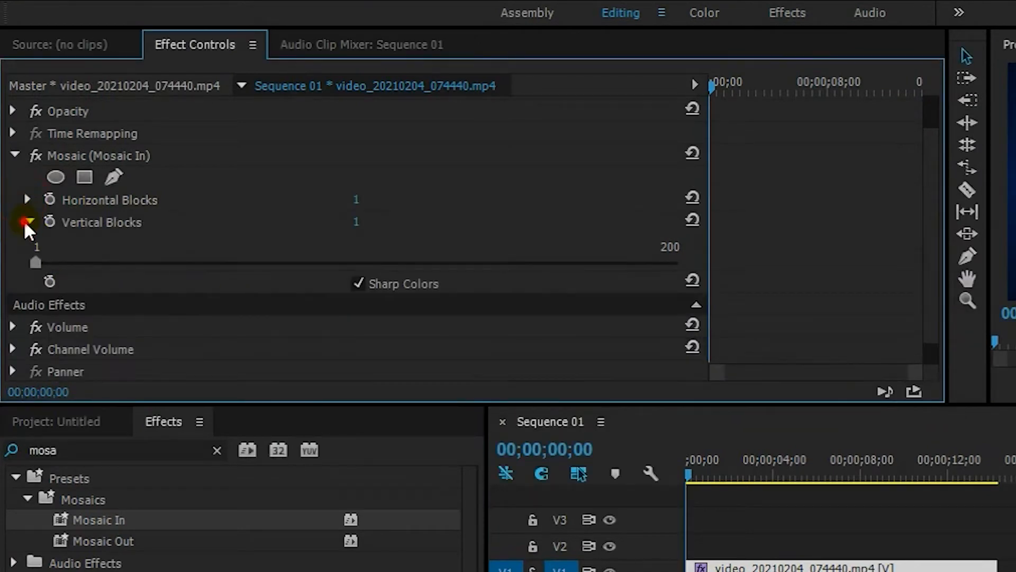
click(27, 221)
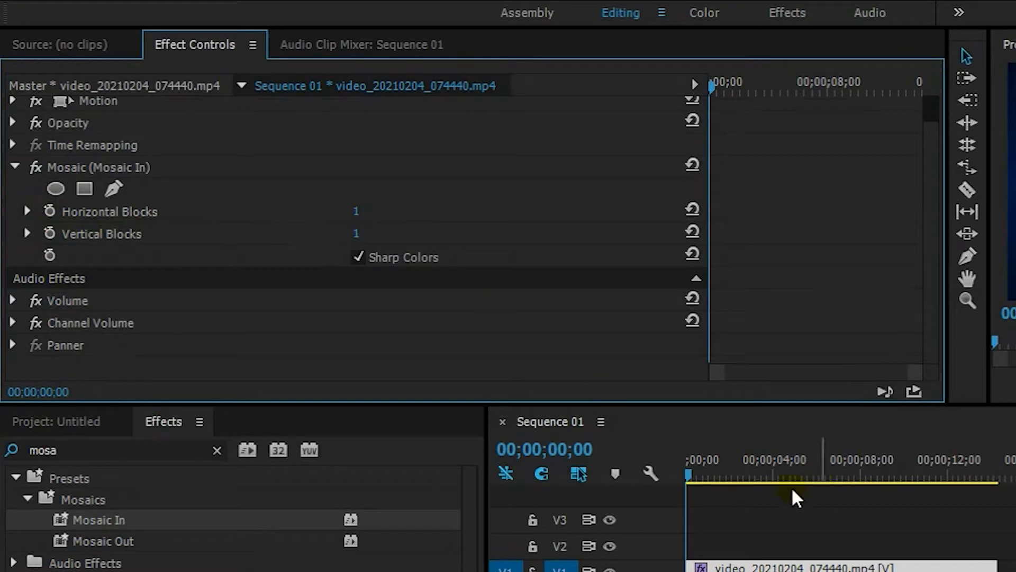
- With the playhead at 00;00;03;01, set the Mosaic effect's Horizontal Blocks and Vertical Blocks to 100
drag(703, 483, 757, 482)
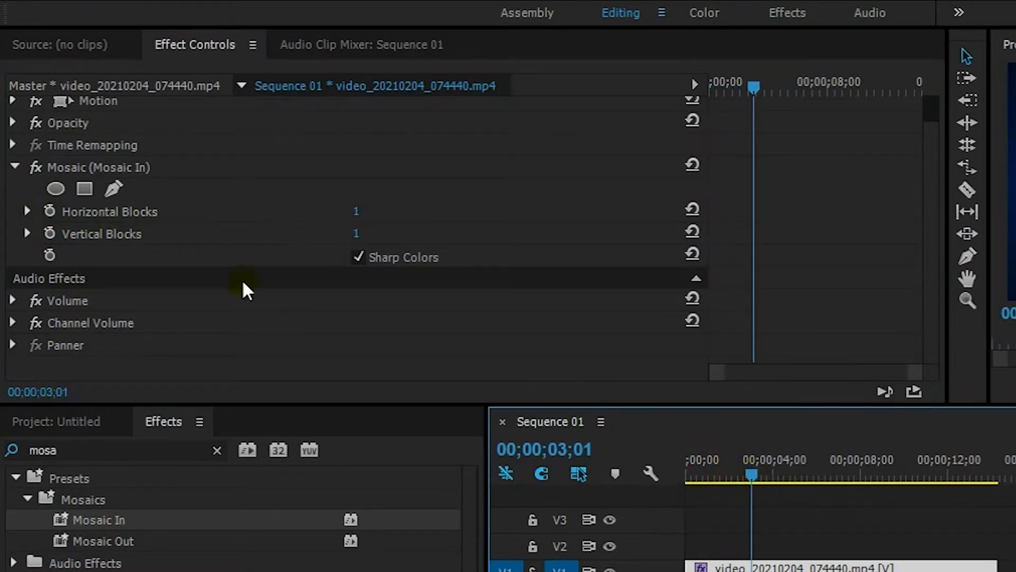
click(353, 213)
text(100)
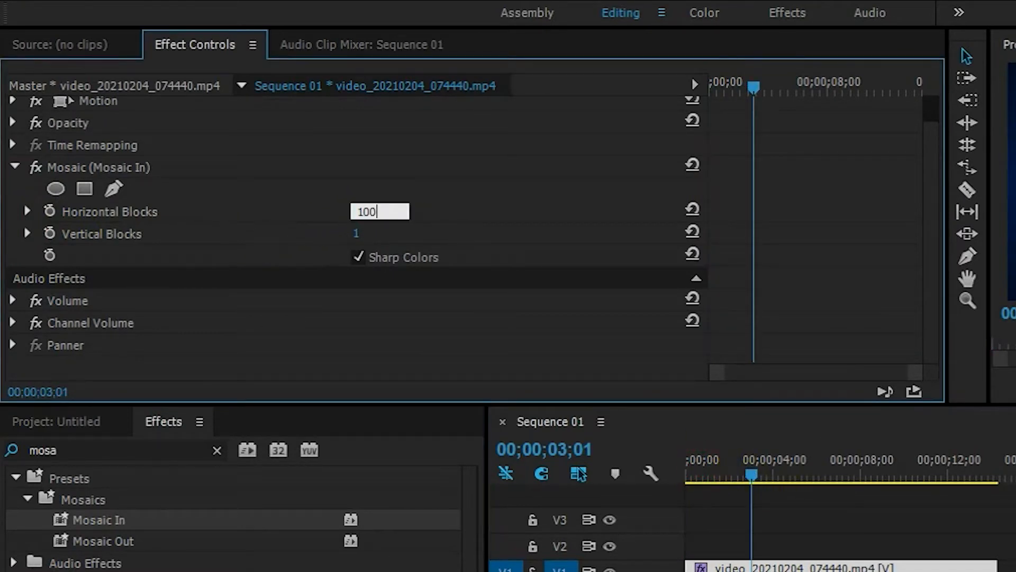
key(Return)
click(357, 233)
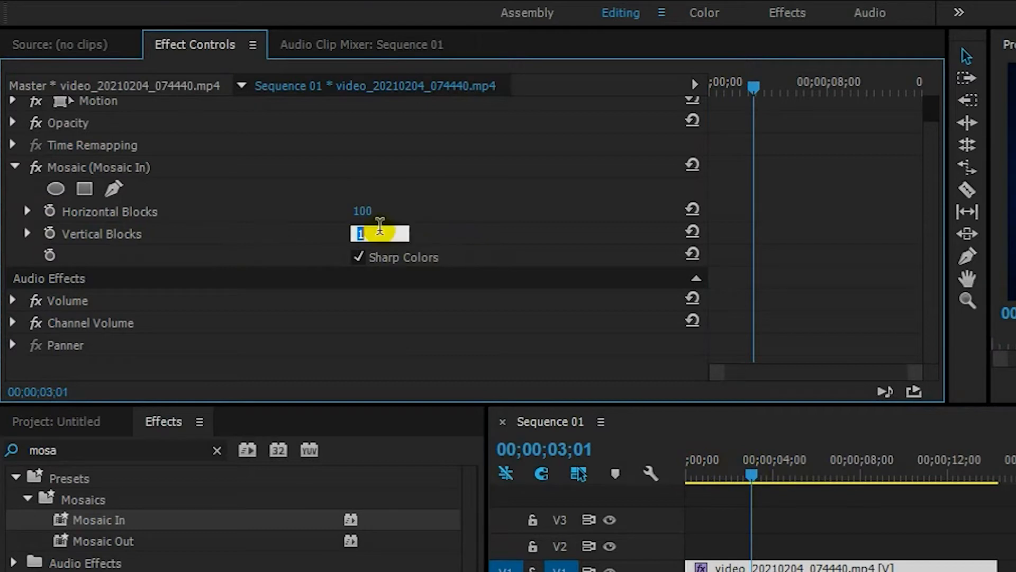
text(100)
key(Return)
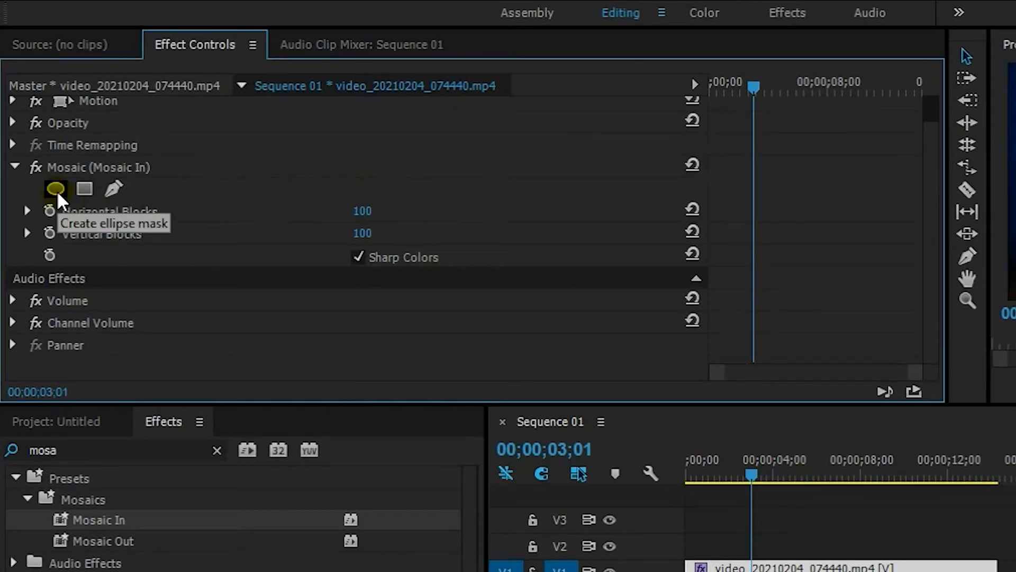
- Add an ellipse mask to the Mosaic effect and position it over the person's face, slightly lowering its upper edge
click(56, 189)
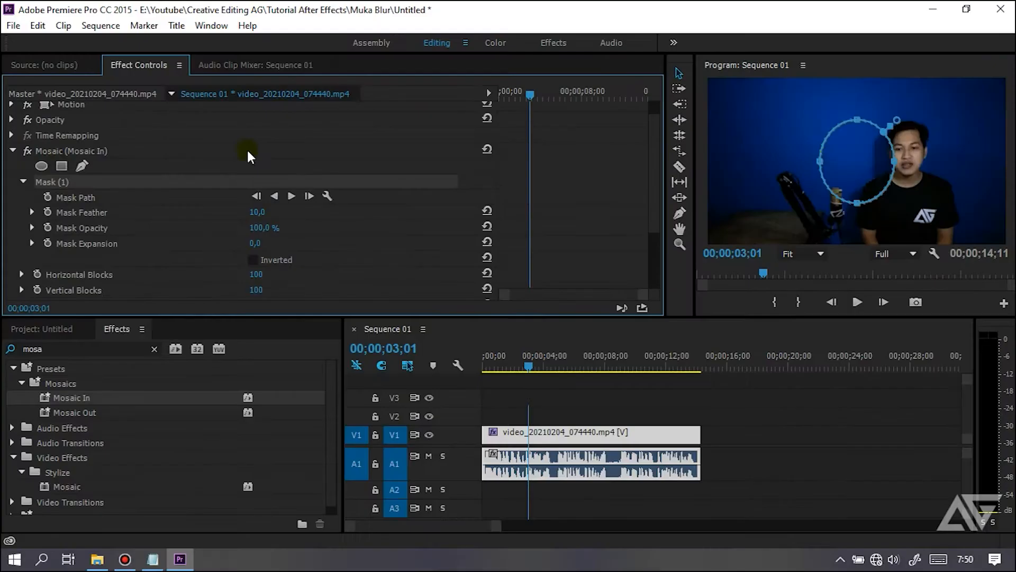
drag(847, 165, 899, 156)
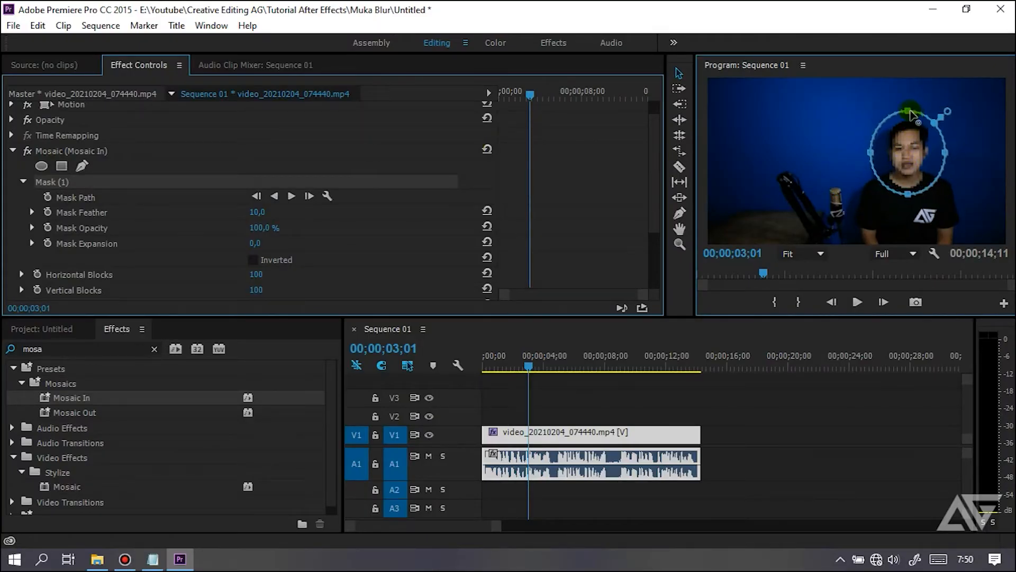
drag(909, 111, 909, 116)
drag(908, 158, 906, 157)
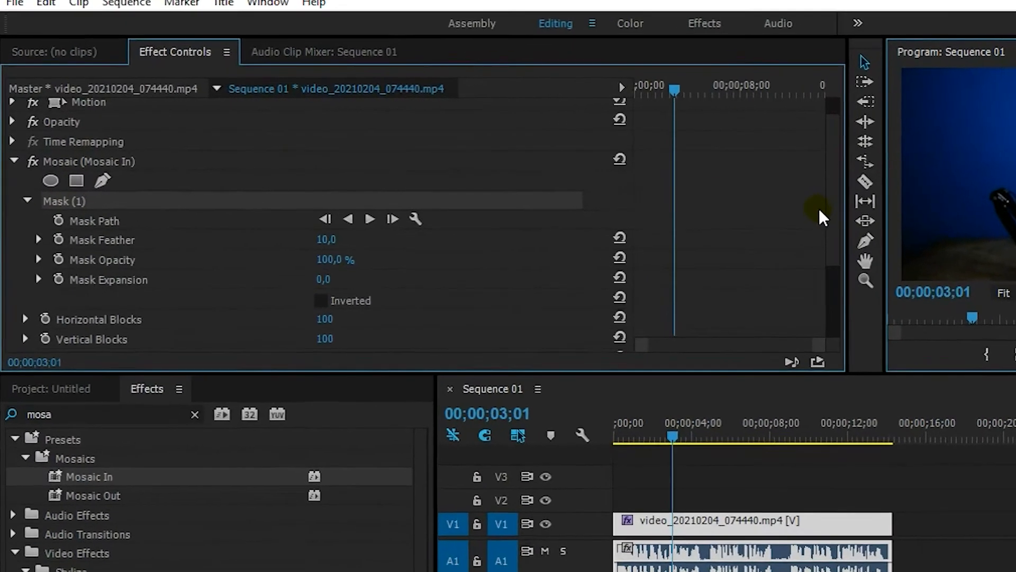
- Set the Mosaic effect's Horizontal Blocks and Vertical Blocks to 80
drag(652, 192, 650, 221)
drag(918, 274, 918, 318)
click(358, 250)
text(80)
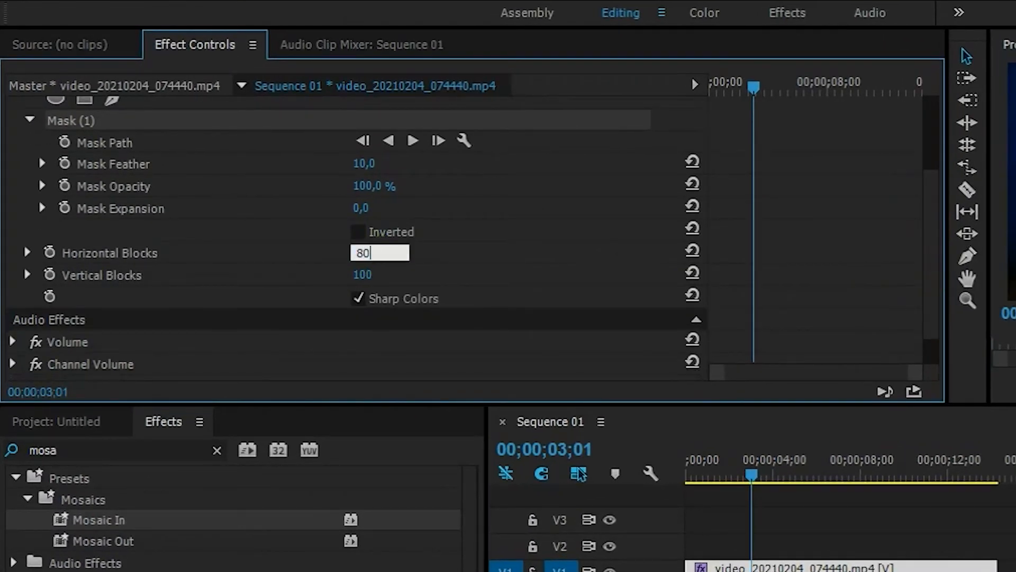
click(380, 274)
text(80)
key(Return)
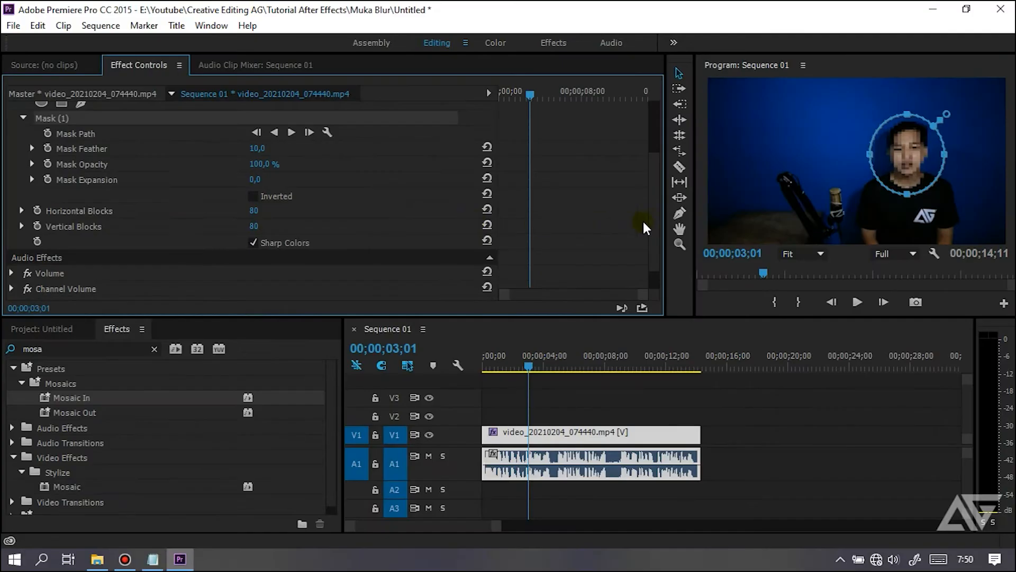
- Move the playhead to 00;00;00;00 and track Mask (1) of the Mosaic effect forward through the clip
drag(655, 217, 647, 183)
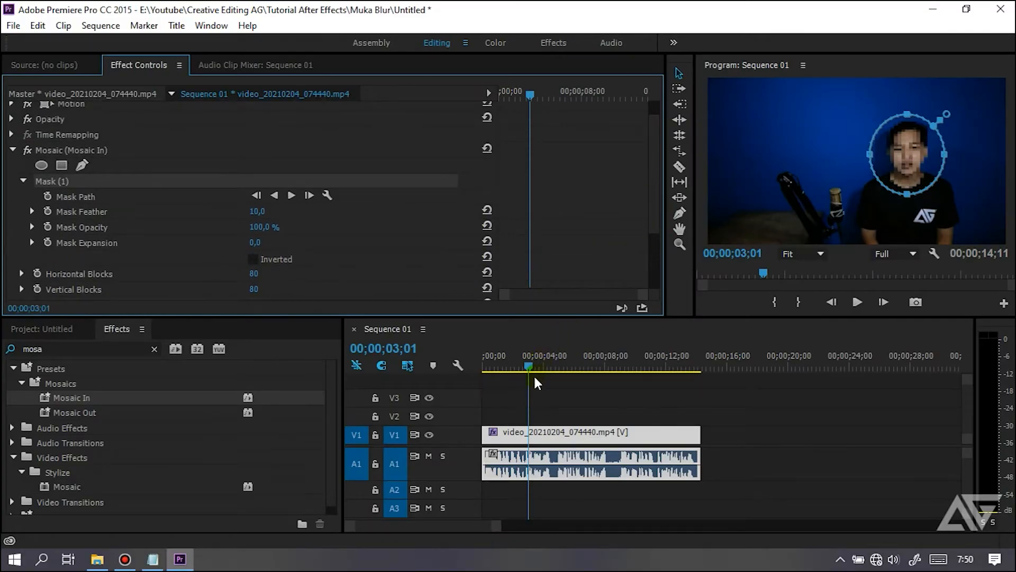
drag(526, 363, 434, 365)
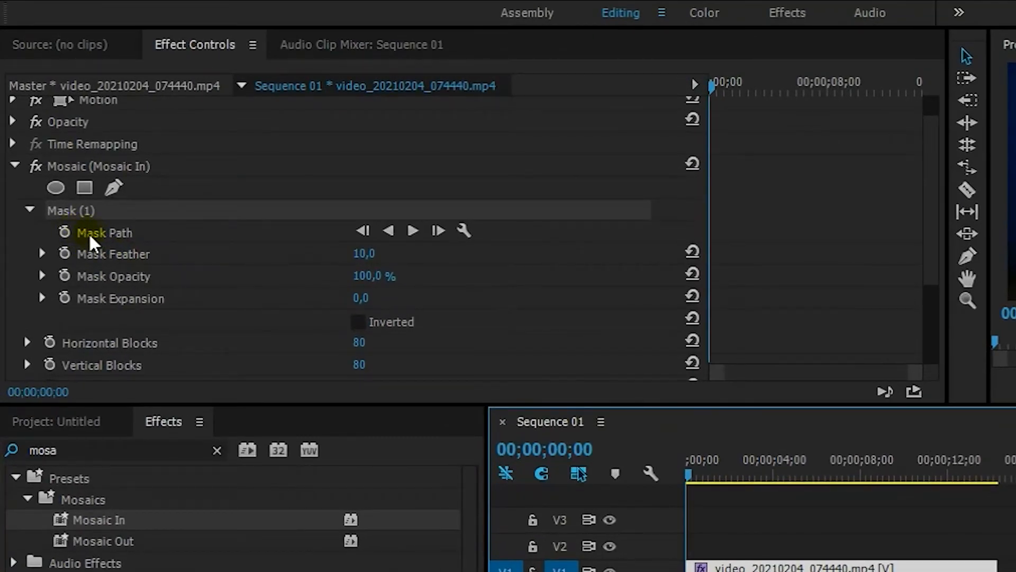
click(411, 231)
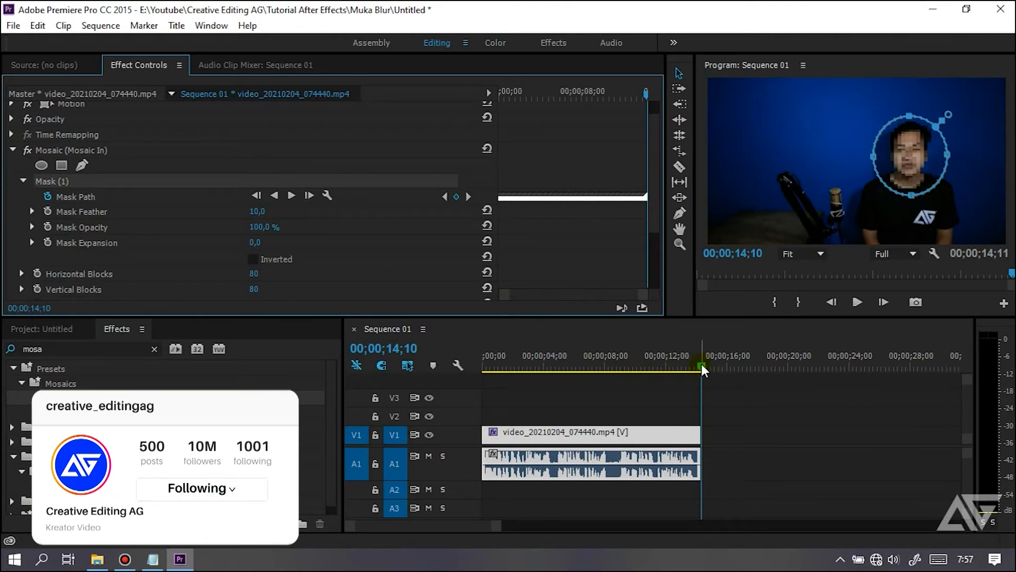
- Scrub and play through the sequence to check how the mosaic mask follows the face, and return the playhead to the start
drag(701, 363, 539, 367)
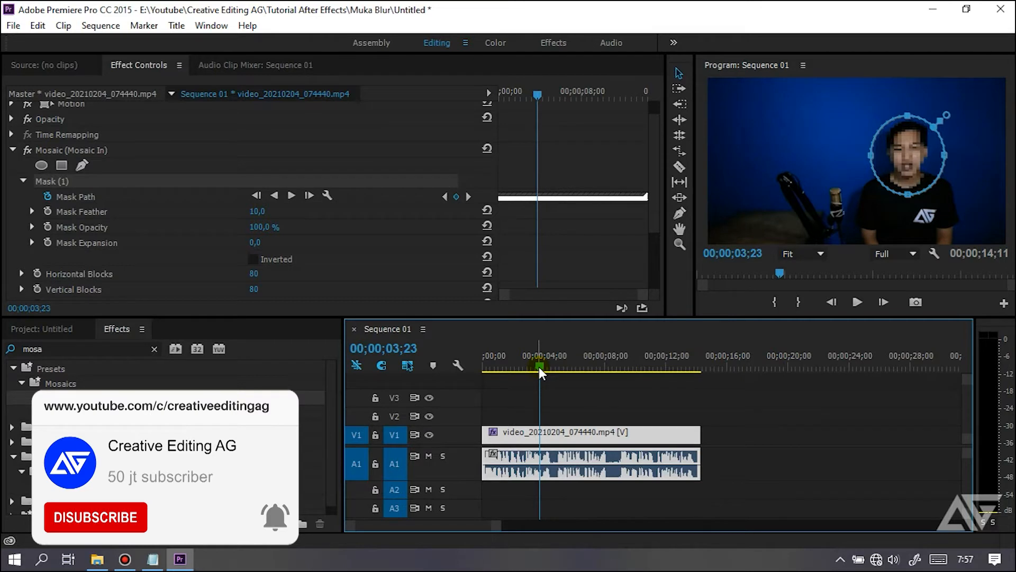
drag(539, 367, 500, 367)
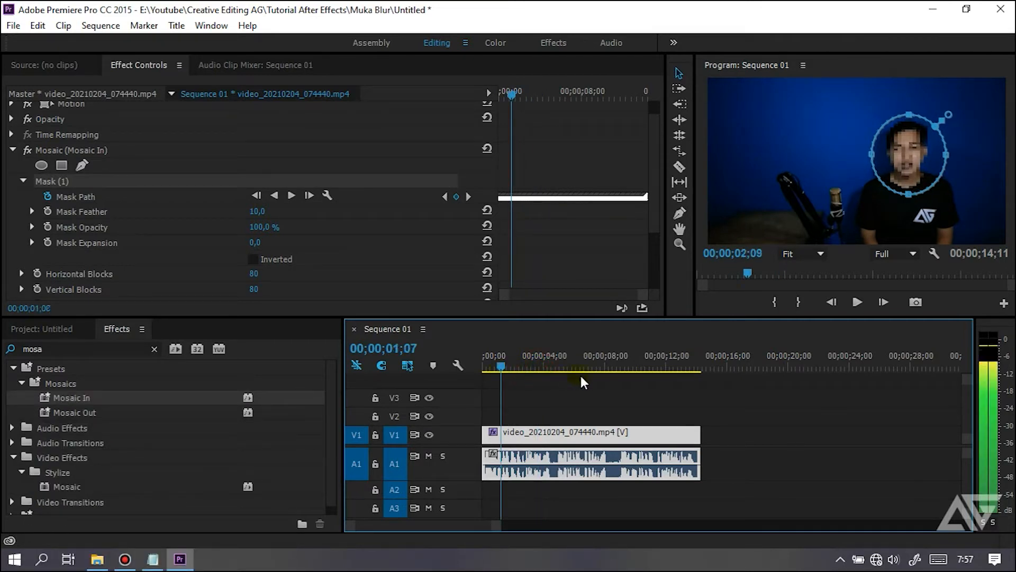
drag(581, 377, 643, 379)
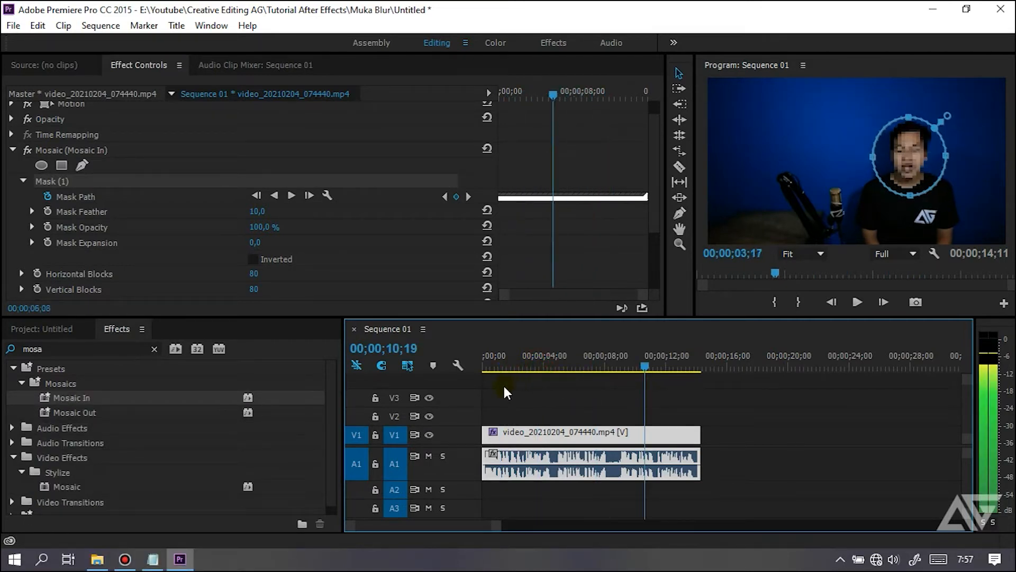
key(Home)
click(541, 405)
click(557, 457)
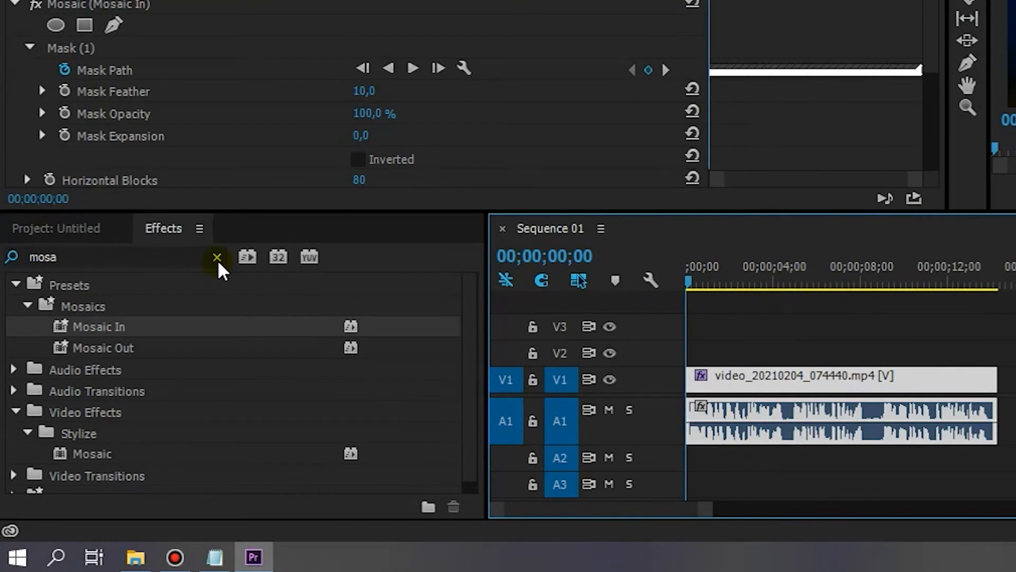
- Clear the current effects search and search for "pit" to find the pitch effect
click(218, 258)
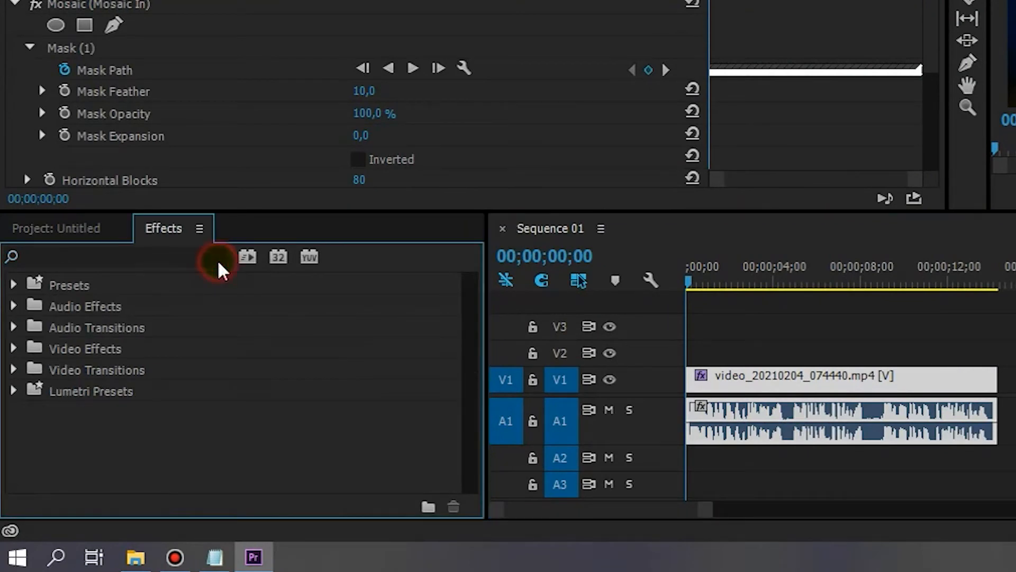
click(190, 258)
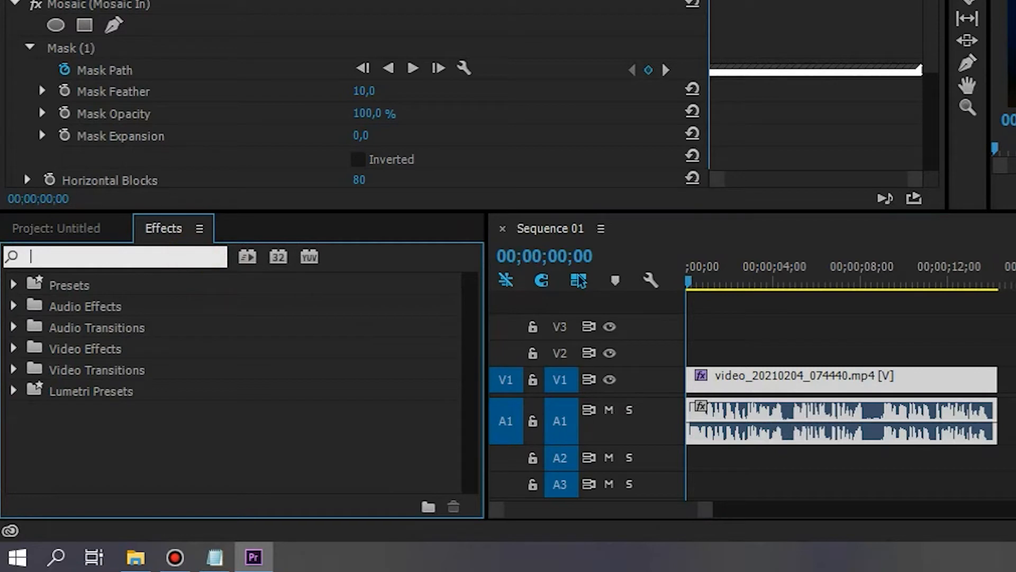
text(pi)
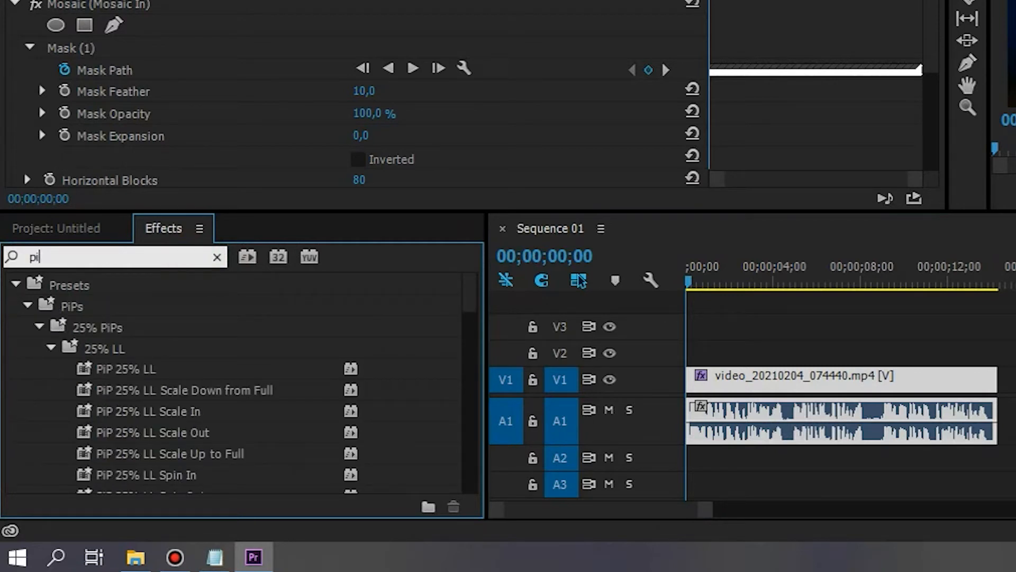
text(c)
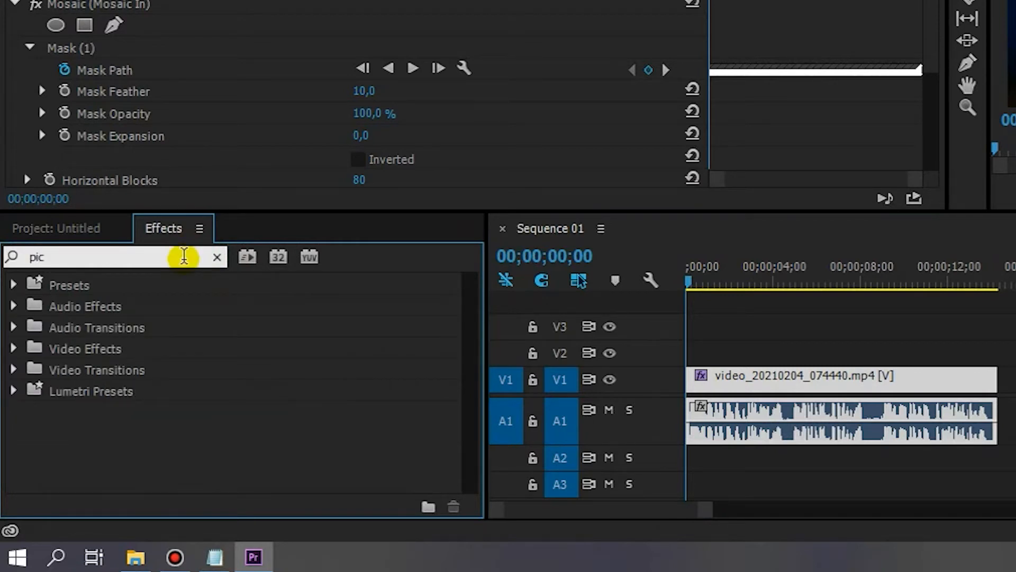
key(BackSpace)
text(t)
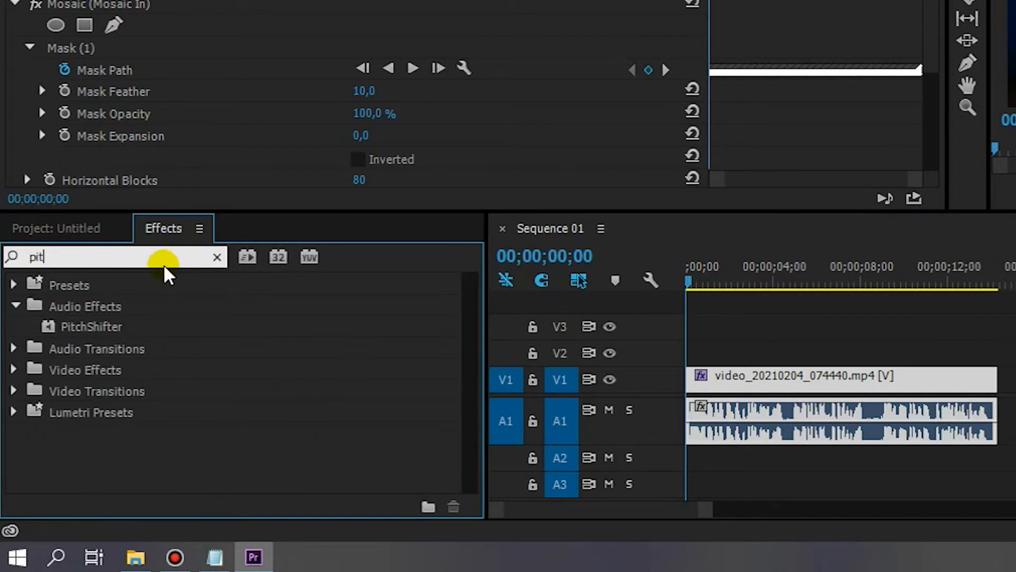
- Apply the PitchShifter audio effect to the clip's audio on A1
click(103, 325)
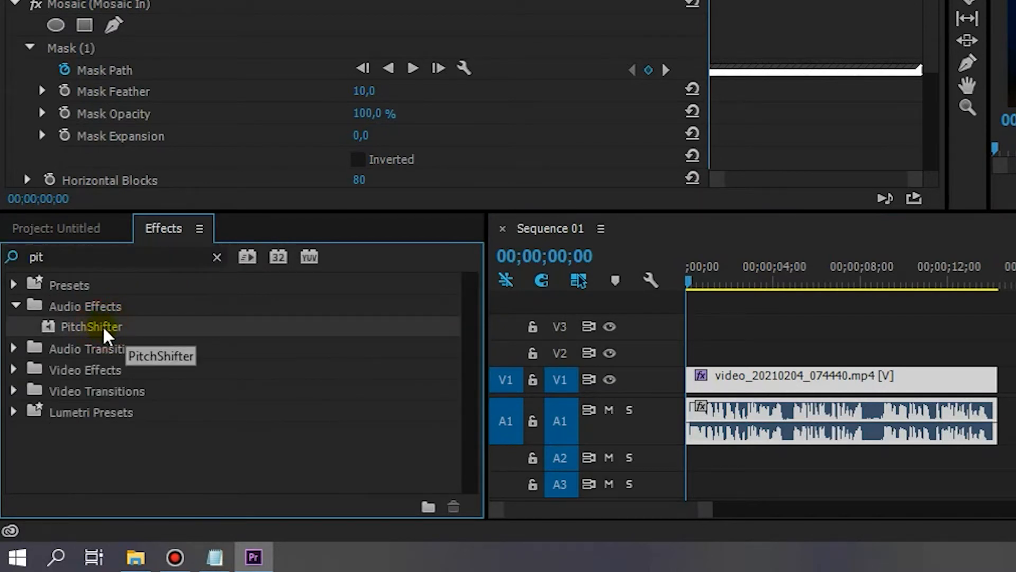
drag(87, 329, 543, 386)
drag(383, 441, 615, 467)
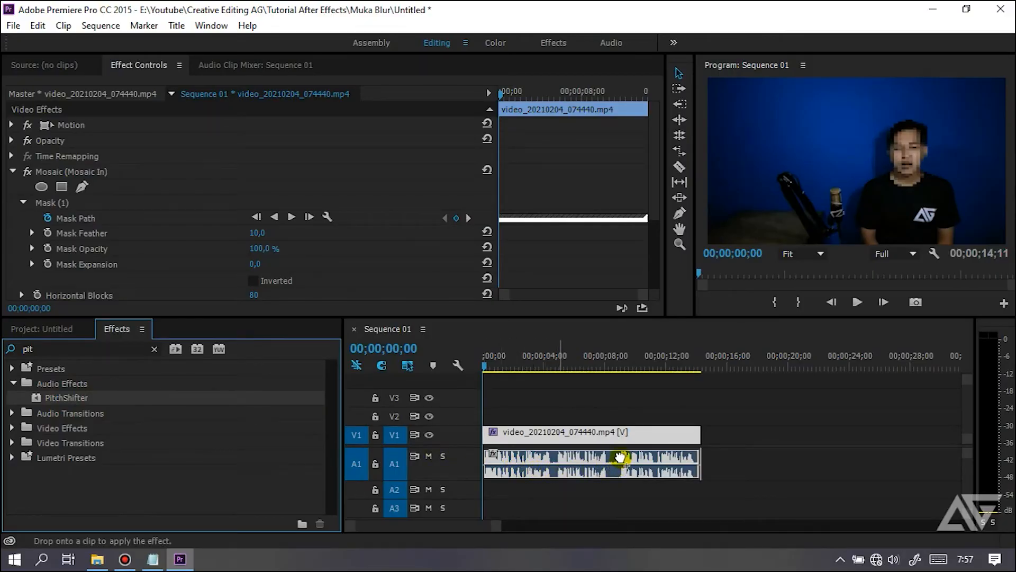
drag(624, 457, 625, 458)
click(629, 461)
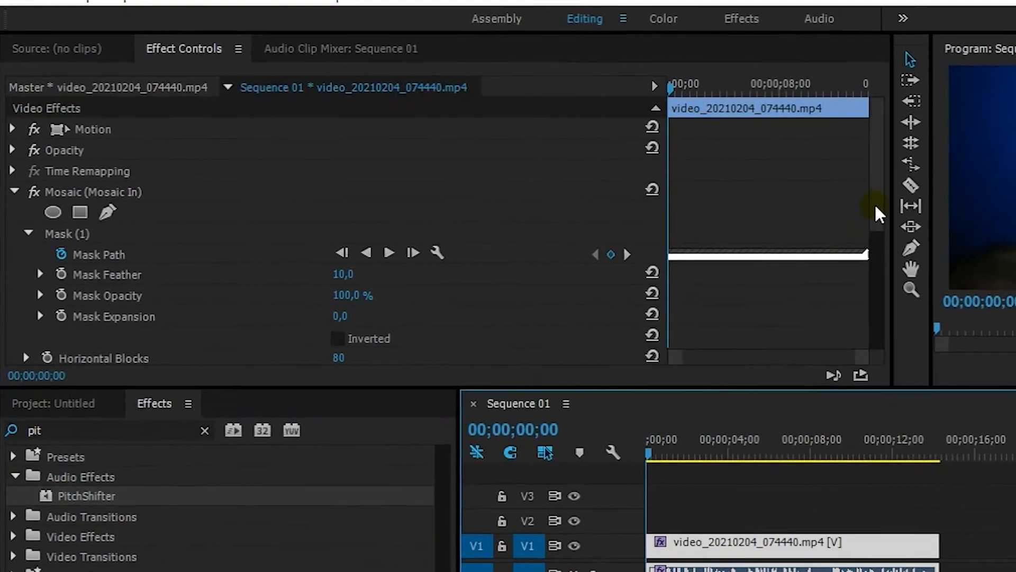
- Open the PitchShifter's custom setup and set Pitch to +10 semitones and Fine Tune to -36 cents
drag(653, 183, 654, 194)
drag(931, 226, 938, 333)
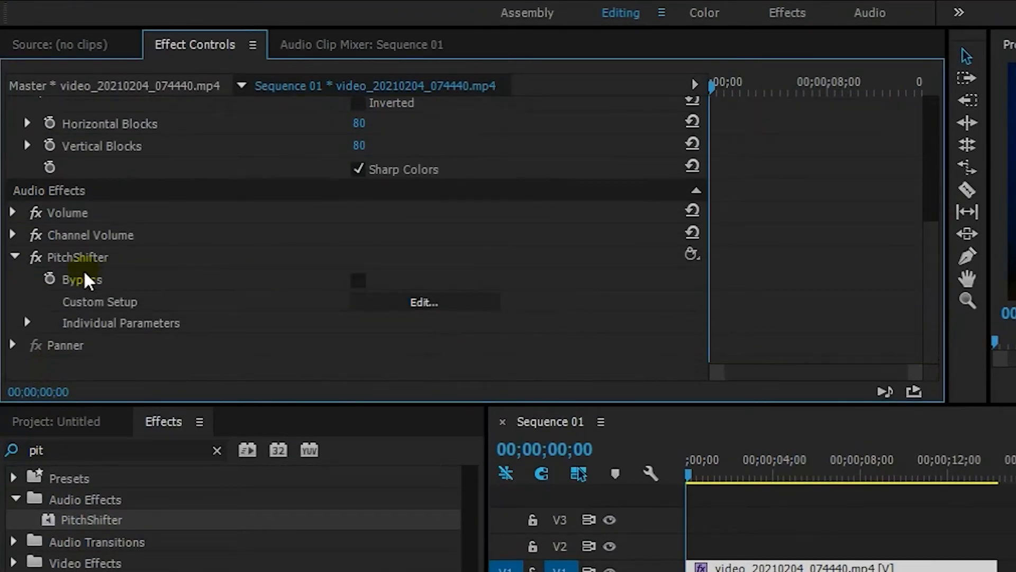
click(426, 305)
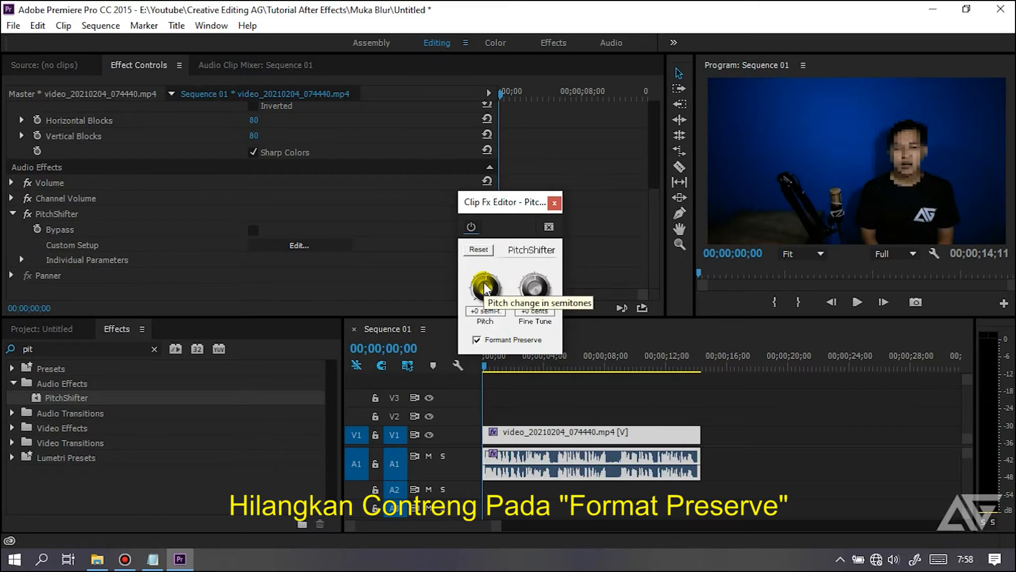
drag(485, 287, 454, 300)
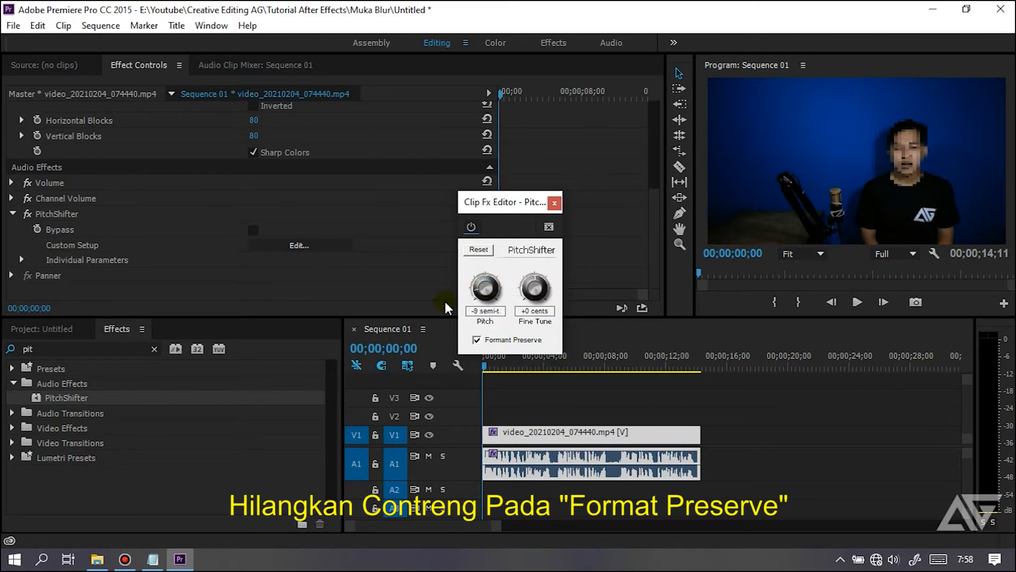
drag(446, 307, 527, 292)
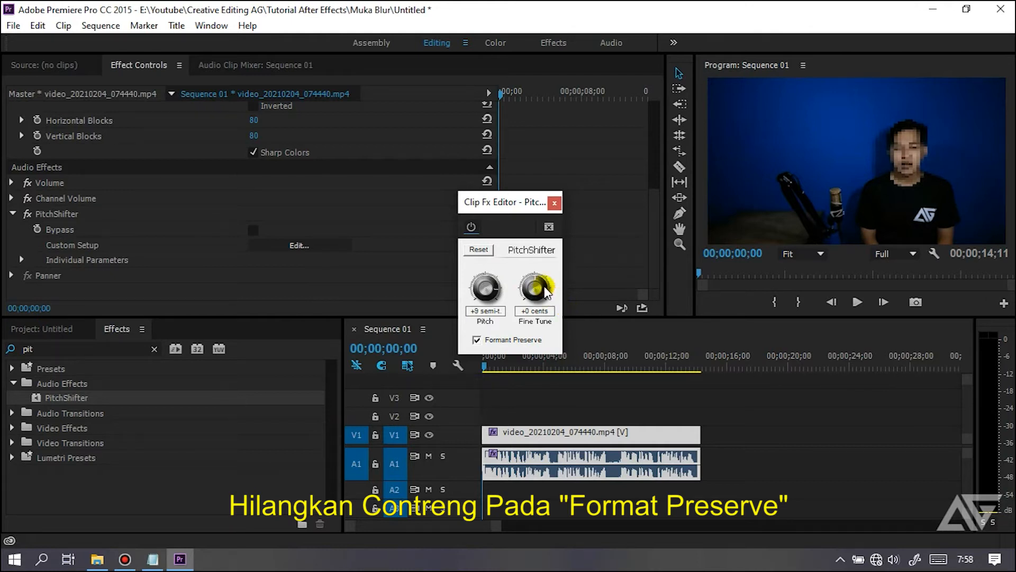
drag(538, 287, 507, 294)
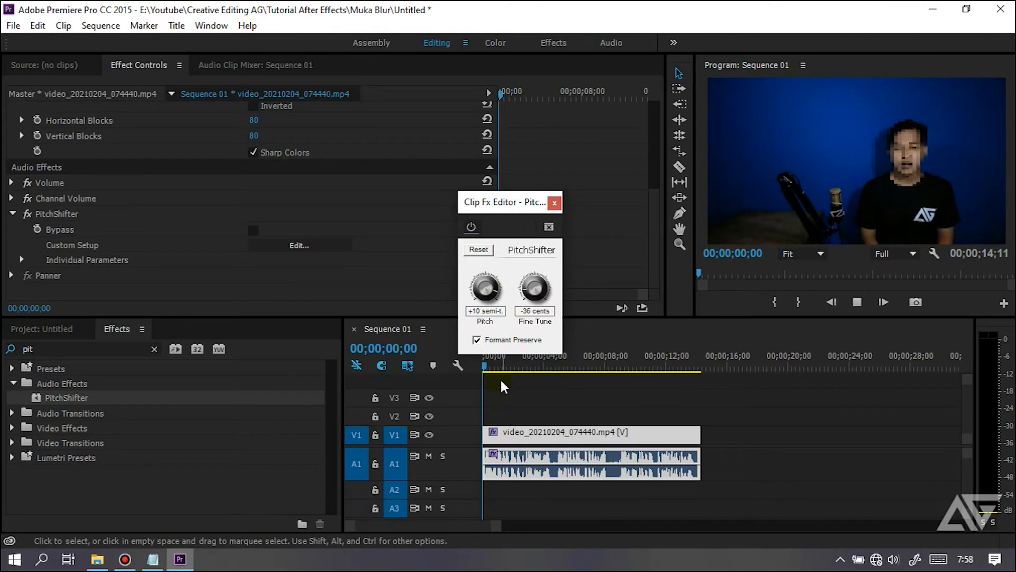
- Play the sequence while trying the PitchShifter's Pitch at +12 semitones
key(space)
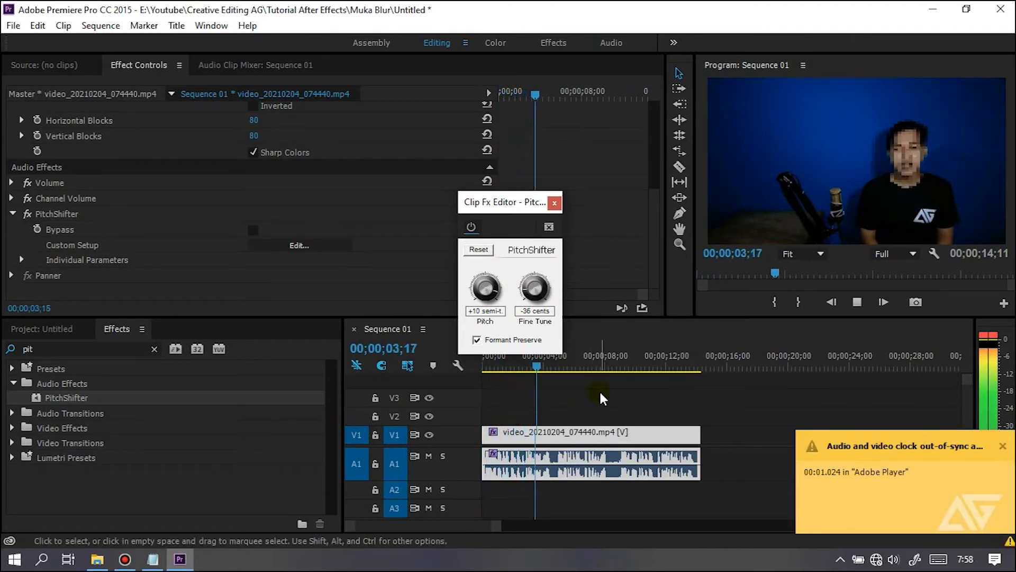
drag(495, 292, 517, 301)
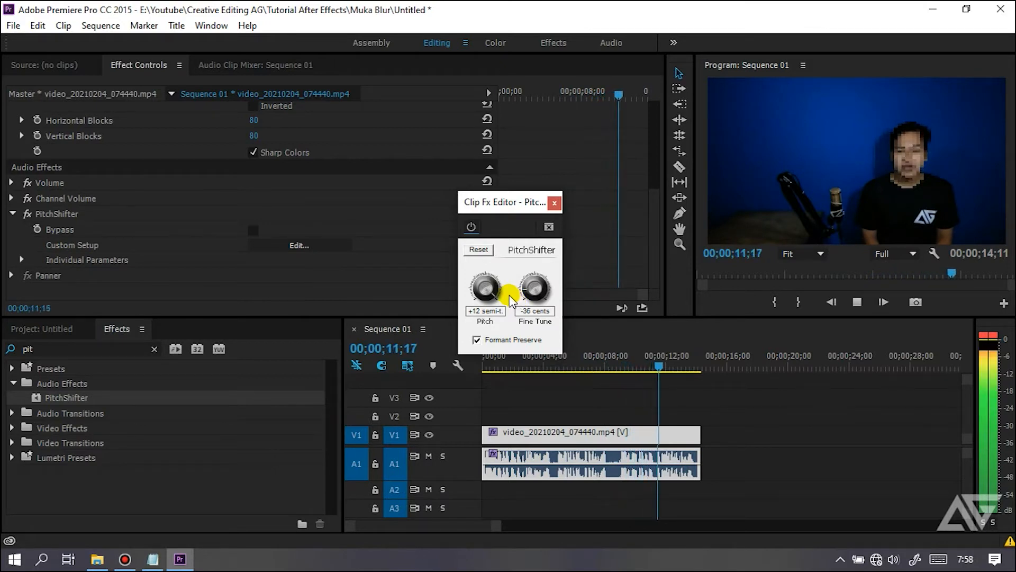
key(space)
- Set the PitchShifter's Pitch to -10 semitones, play the sequence from the start to listen, and close the effect editor
drag(497, 298, 442, 298)
drag(400, 339, 479, 370)
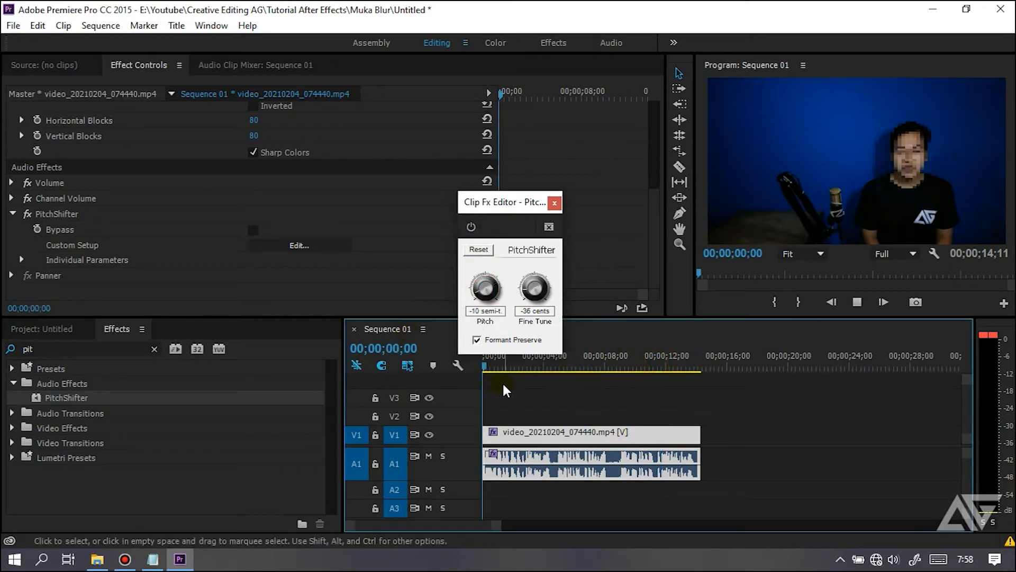
key(space)
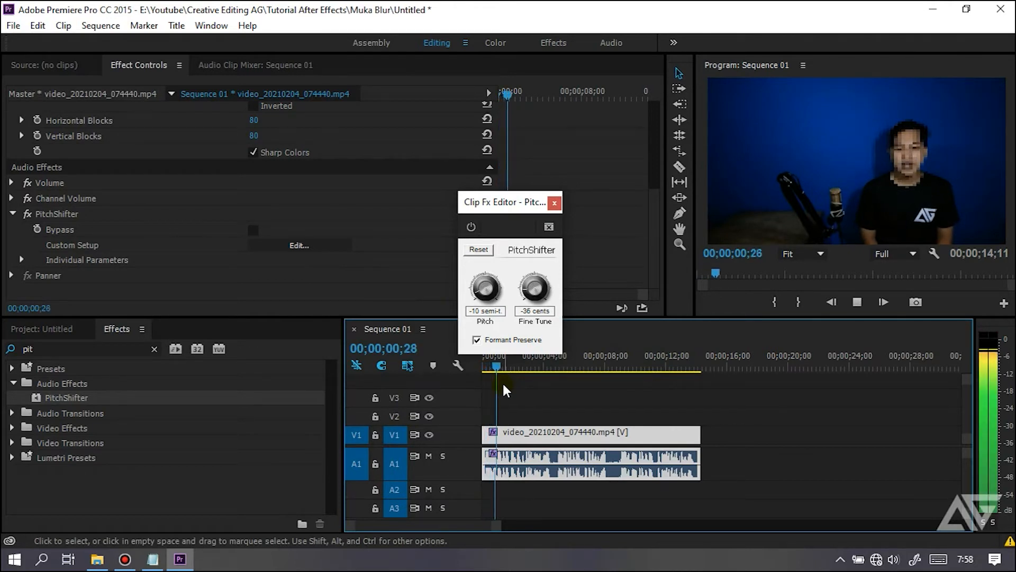
click(475, 299)
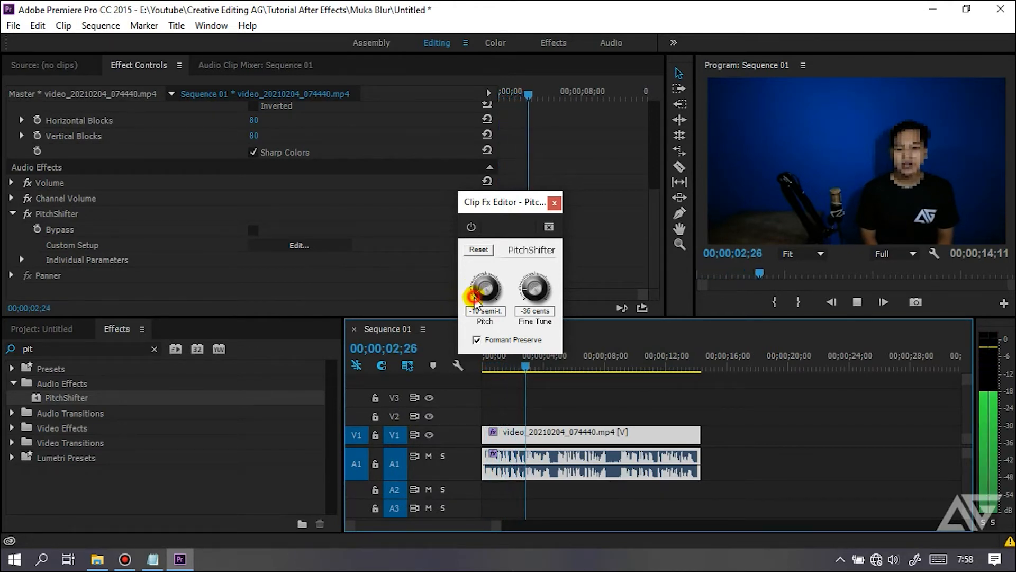
mouse_move(475, 299)
mouse_down()
mouse_move(464, 294)
mouse_move(475, 283)
mouse_move(483, 304)
mouse_up()
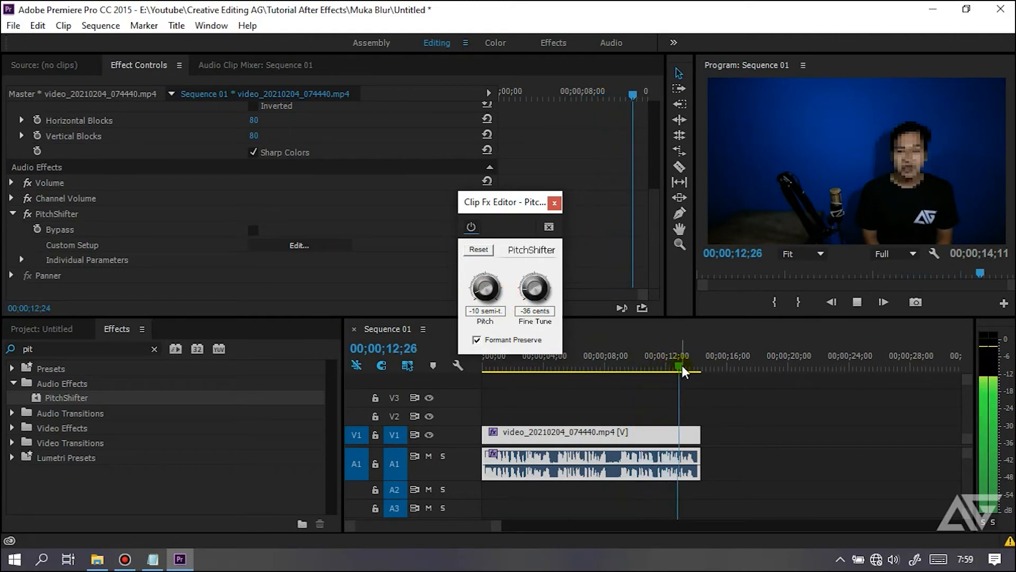
click(606, 367)
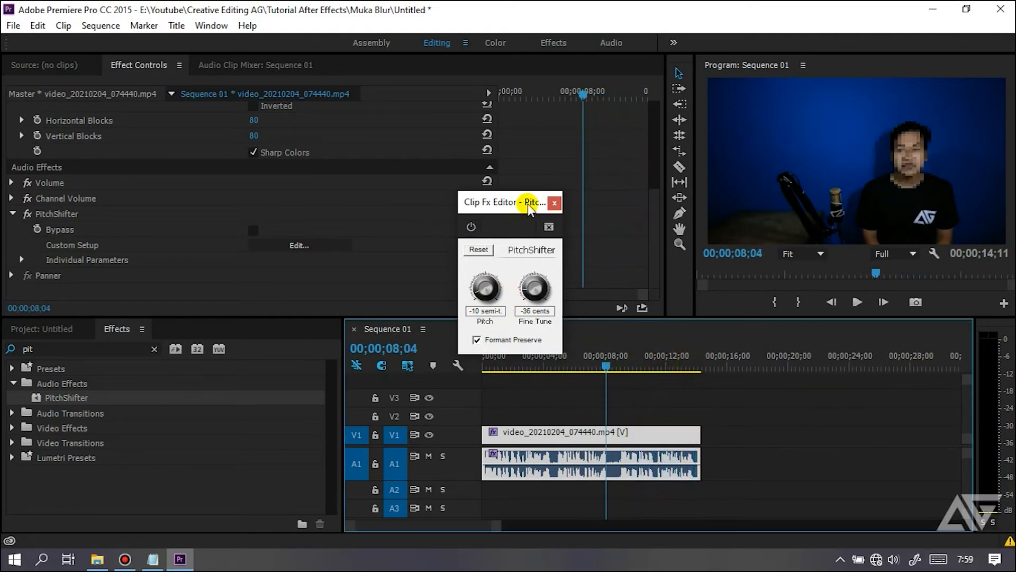
click(555, 203)
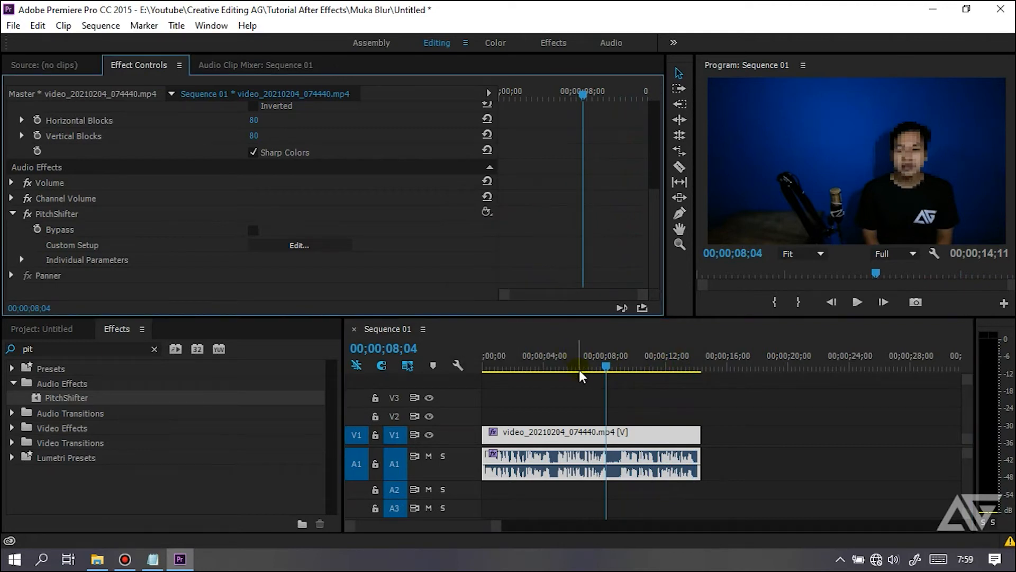
- Export the sequence as an H.264 video named Sequence 01.mp4 in the Muka Blur folder, using the Match Source - High bitrate preset
click(572, 390)
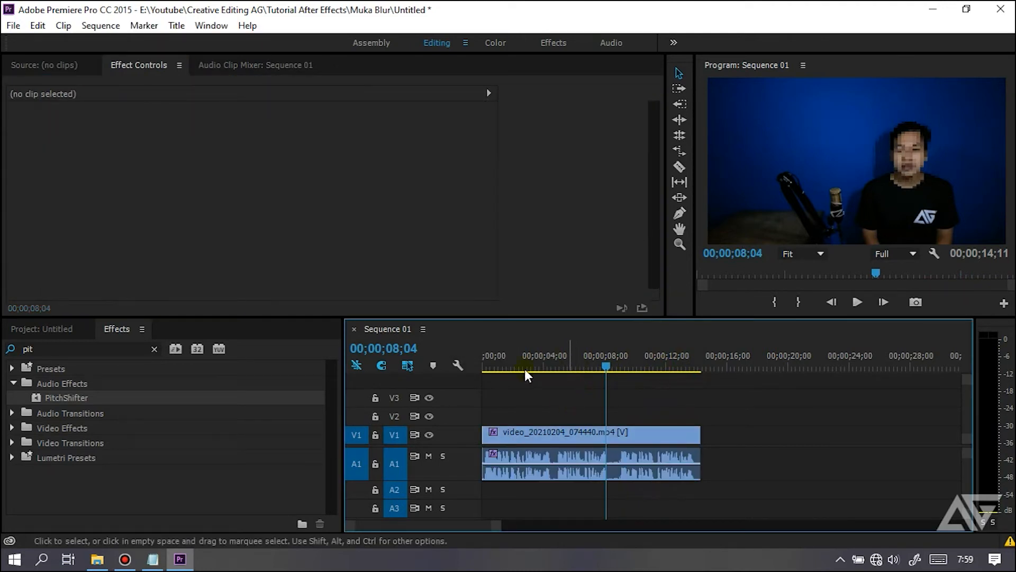
click(15, 26)
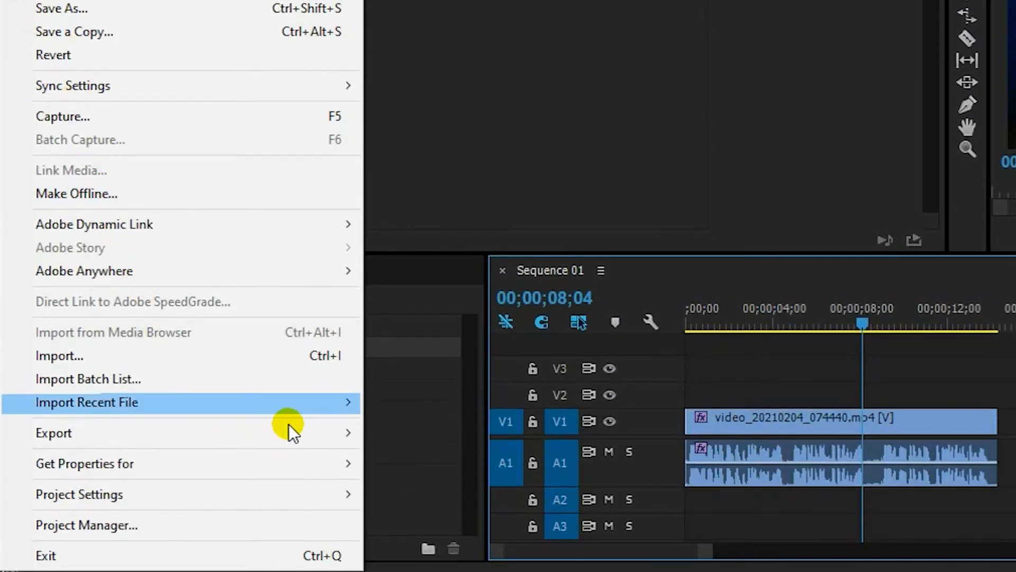
mouse_move(257, 438)
click(418, 176)
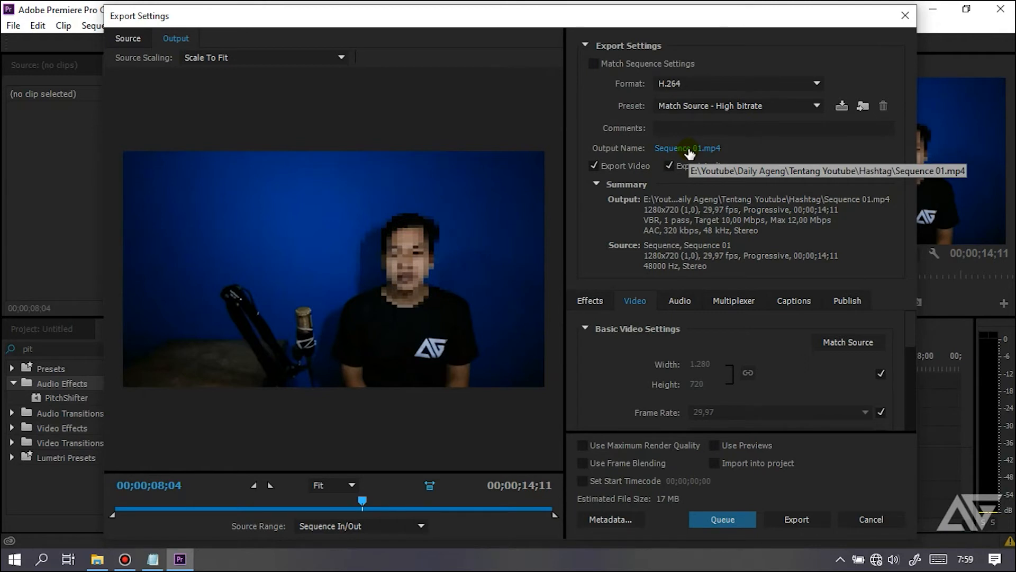
click(689, 151)
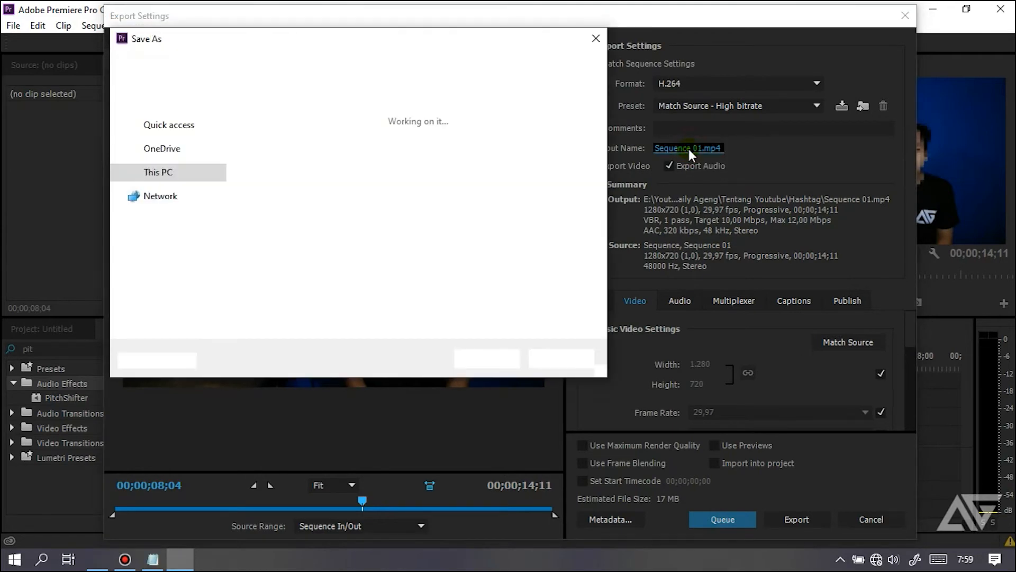
click(486, 358)
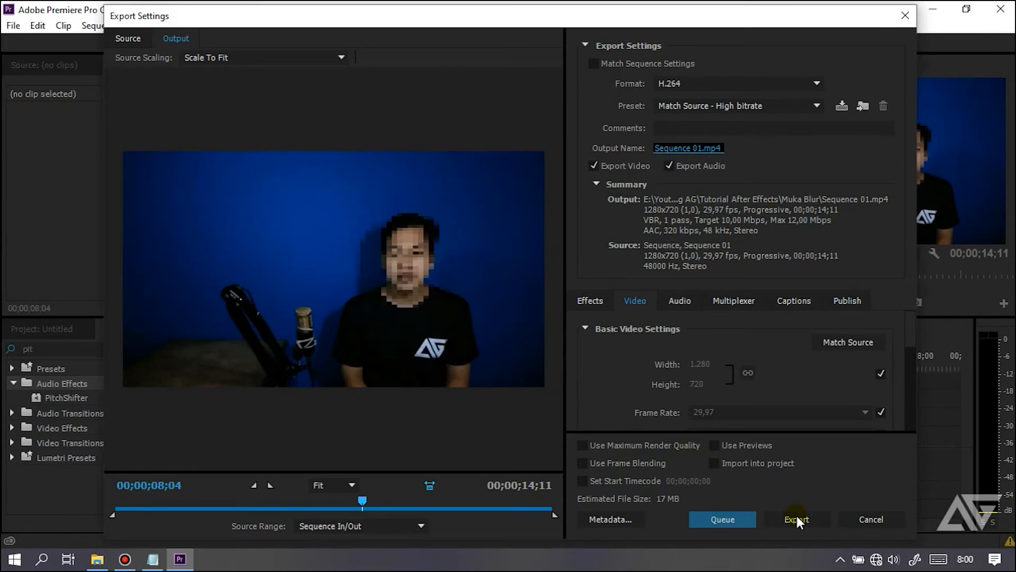
click(799, 521)
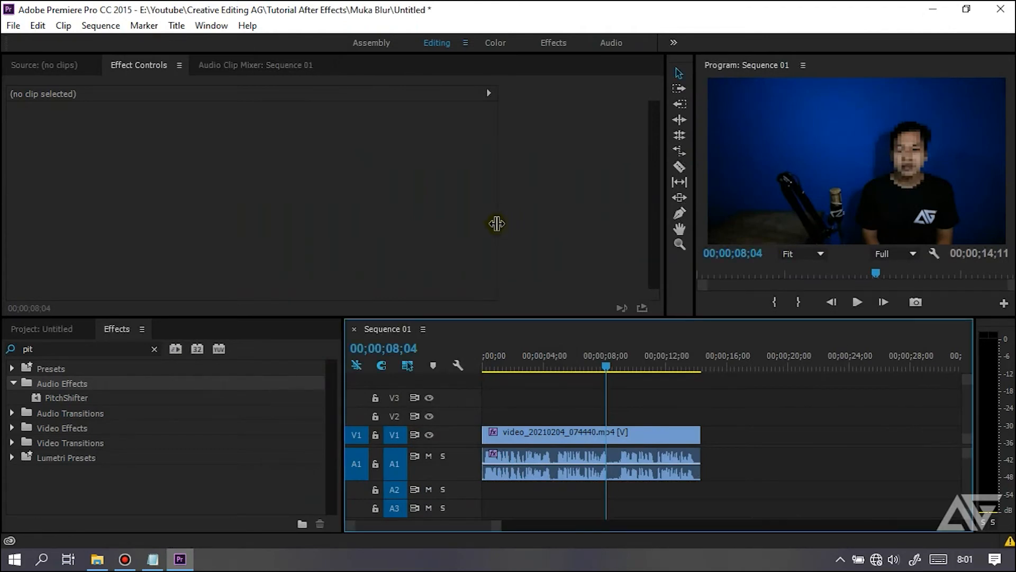
- Switch to File Explorer and open the exported Sequence 01 video from the Muka Blur folder in Films & TV
click(97, 559)
click(448, 367)
click(336, 193)
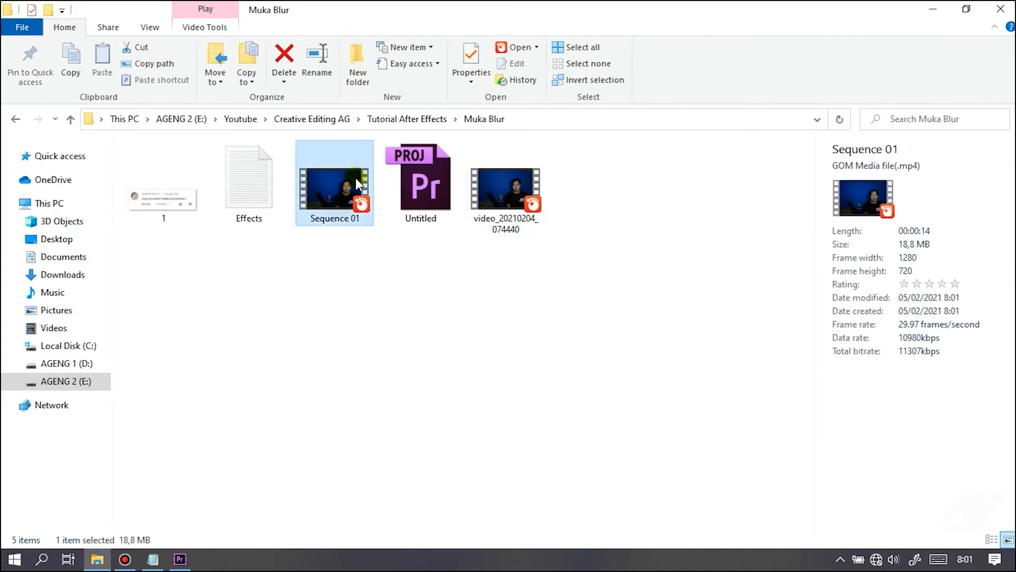
click(536, 48)
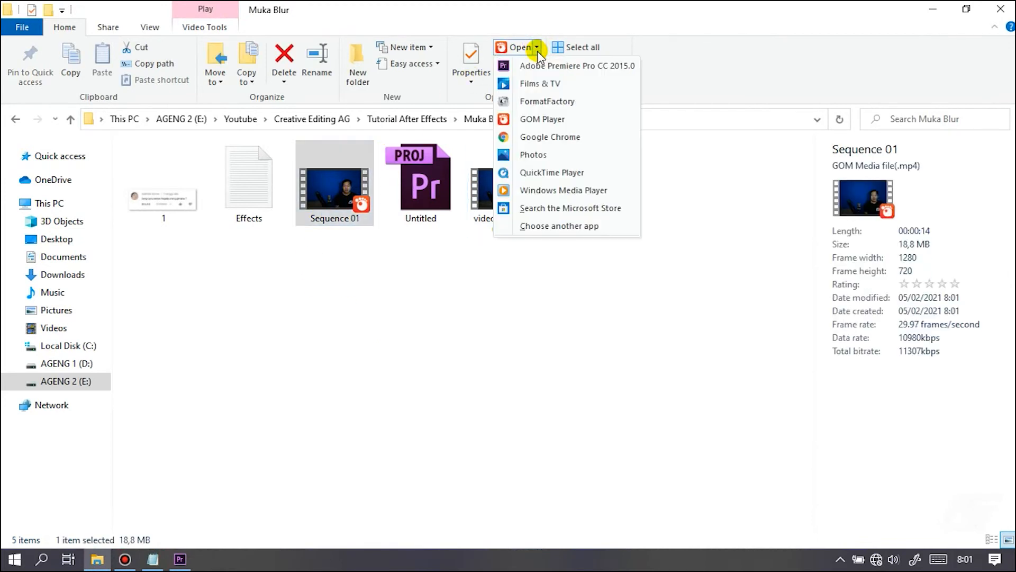
click(547, 83)
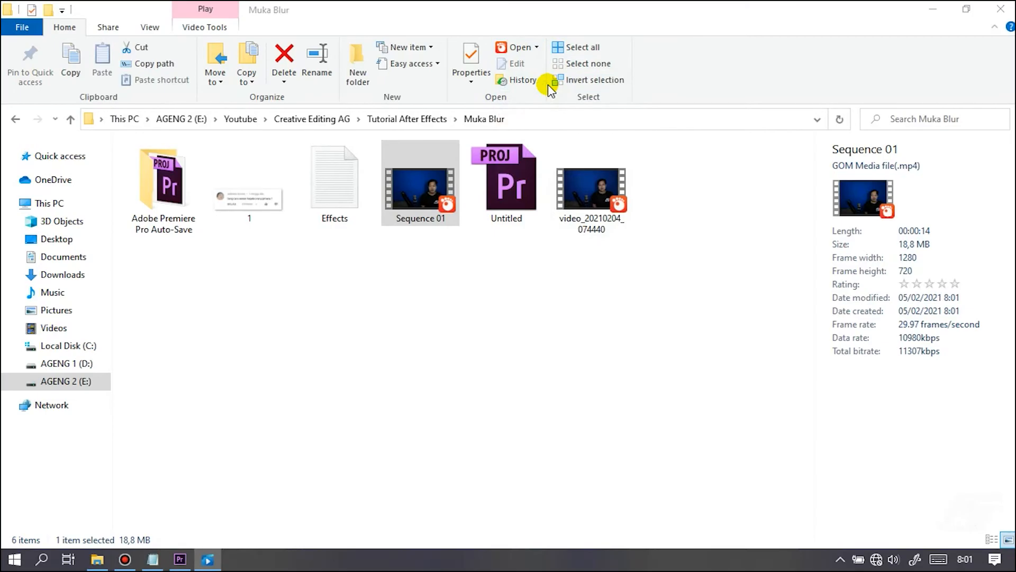